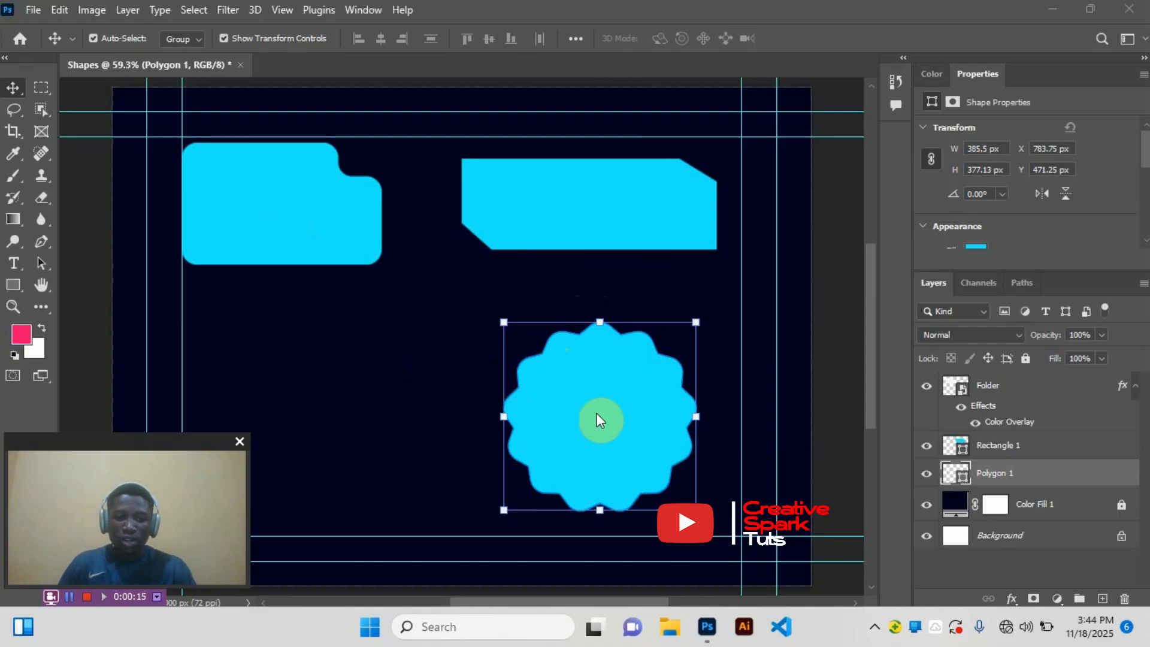
Step: Hide the Rectangle 1 and Polygon 1 layers and select the folder shape
{"action": "left_click", "coordinate": [241, 196]}
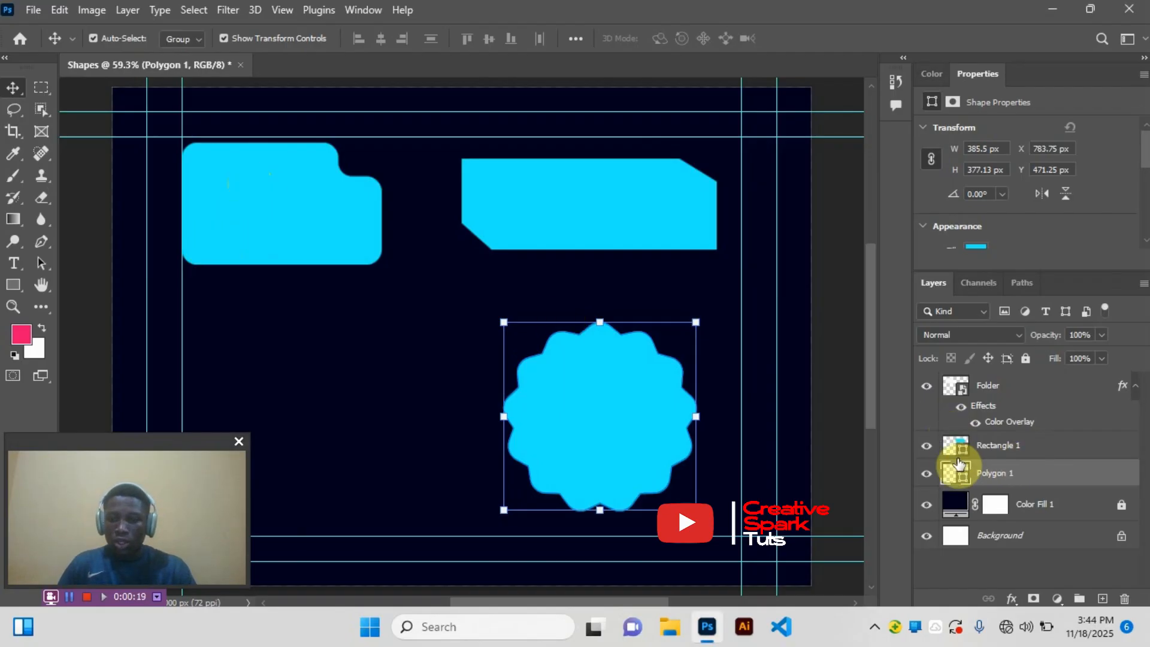
{"action": "left_click", "coordinate": [926, 445]}
{"action": "left_click", "coordinate": [926, 473]}
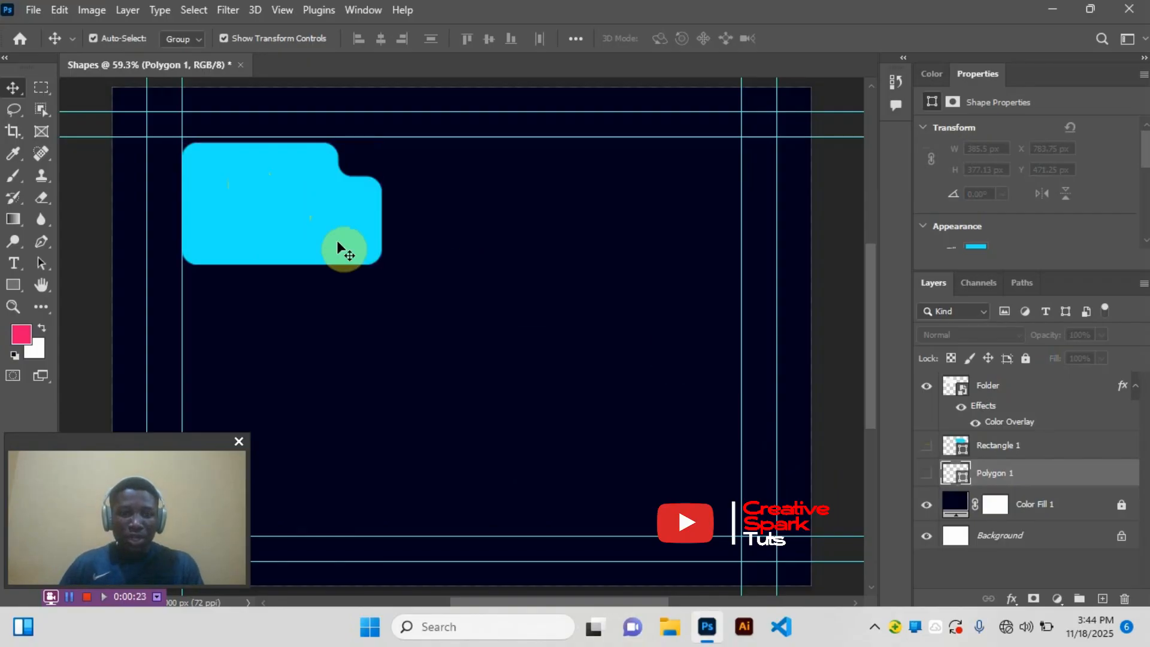
{"action": "left_click", "coordinate": [293, 227]}
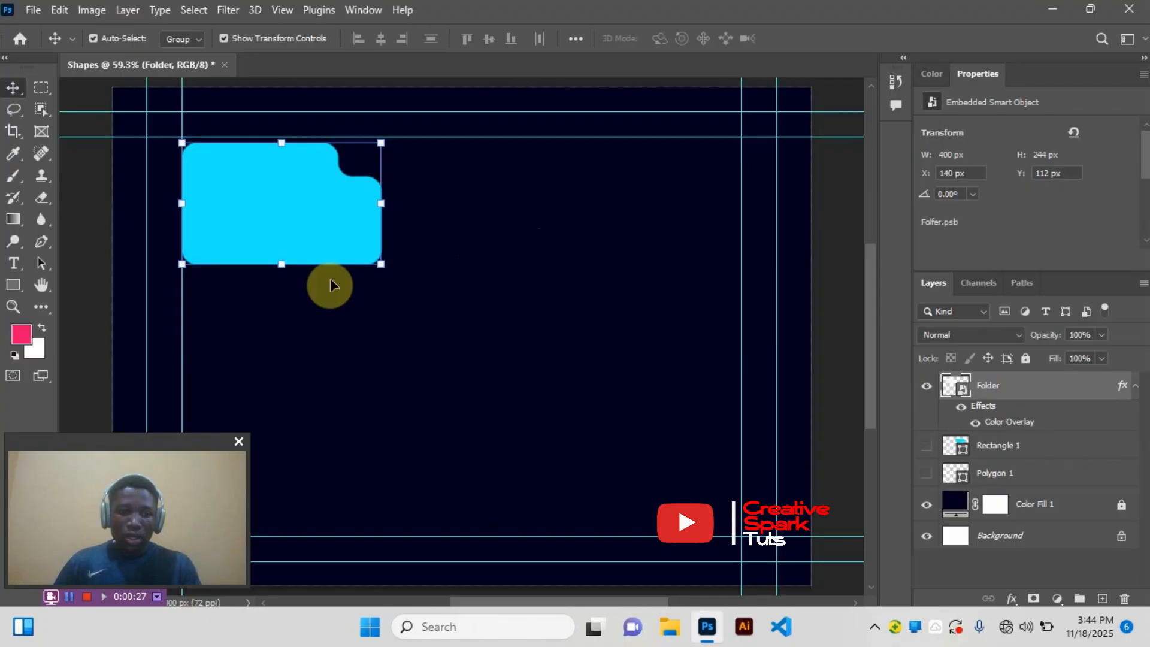
Step: Draw a white rectangle about 356 × 240 px beside the folder shape with the Rectangle tool and round all four corners
{"action": "left_click", "coordinate": [14, 286]}
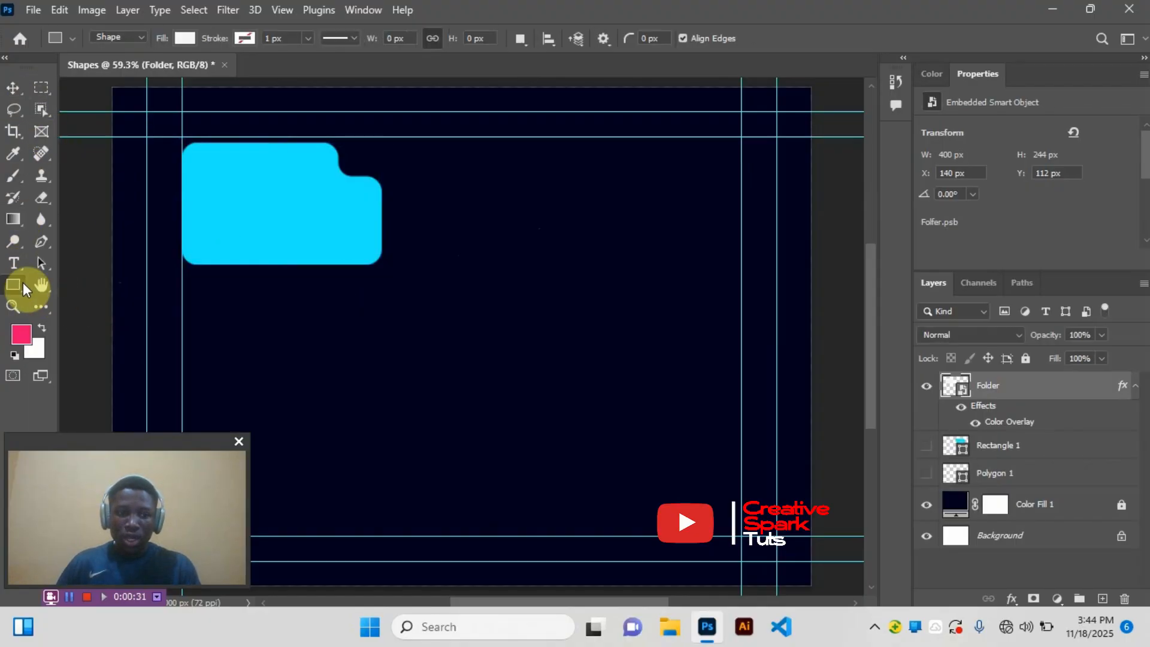
{"action": "right_click", "coordinate": [13, 283]}
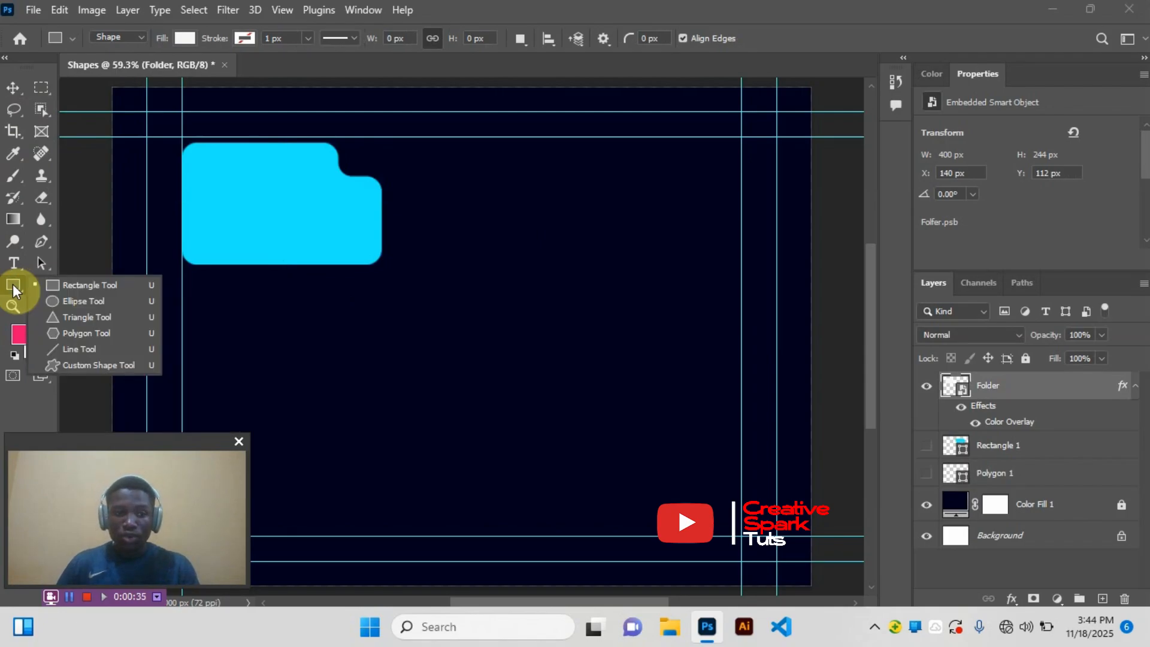
{"action": "left_click", "coordinate": [13, 285]}
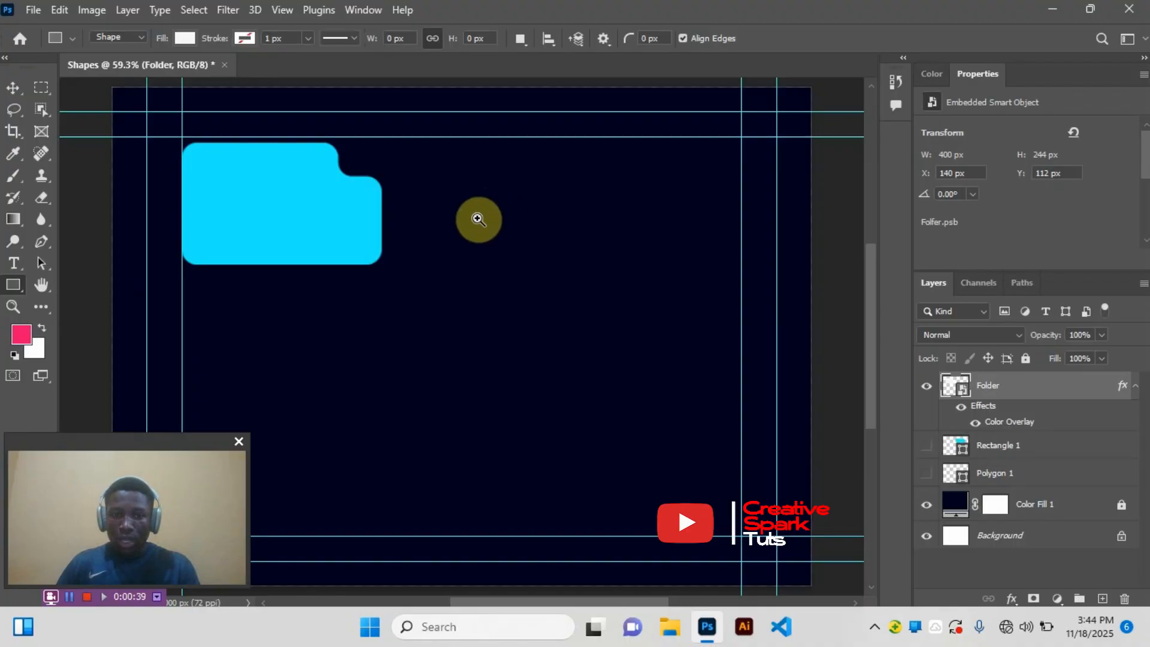
{"action": "scroll", "coordinate": [488, 226], "scroll_direction": "up", "scroll_amount": 1}
{"action": "scroll", "coordinate": [488, 230], "scroll_direction": "up", "scroll_amount": 1}
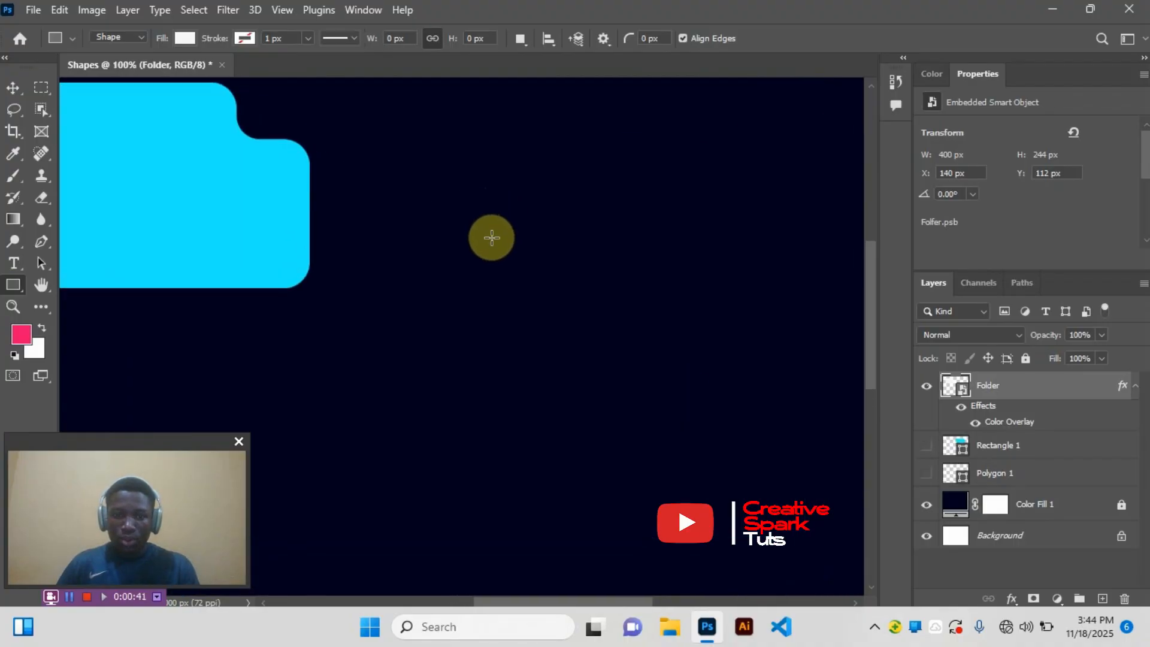
{"action": "left_click_drag", "start_coordinate": [457, 218], "coordinate": [634, 360]}
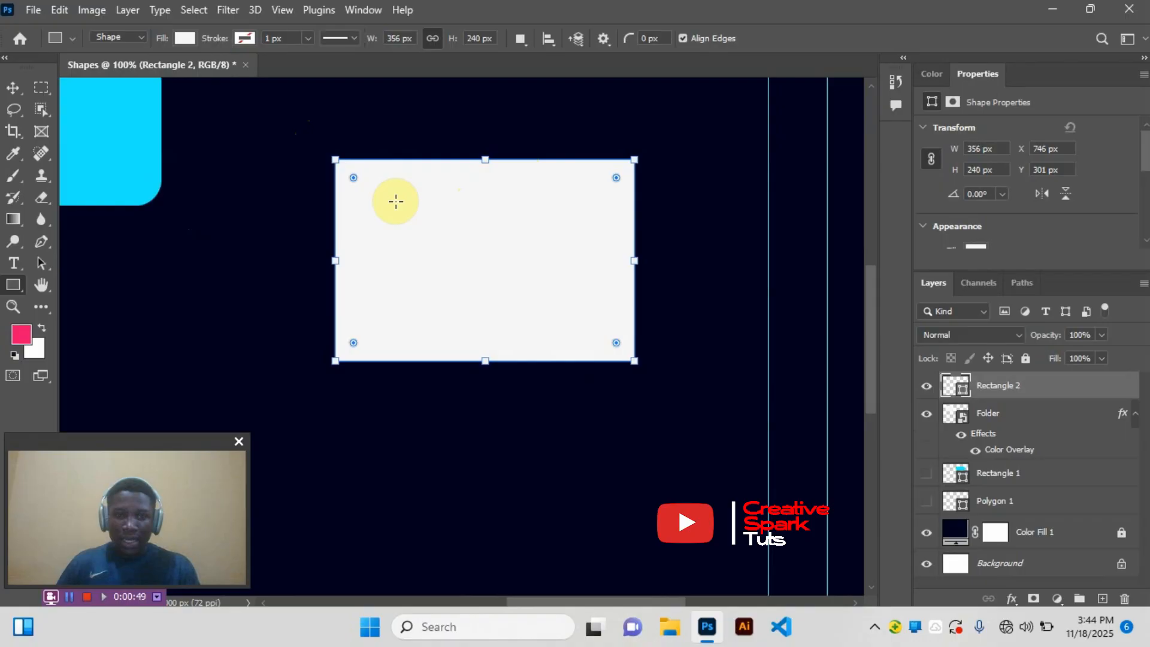
{"action": "mouse_move", "coordinate": [354, 178]}
{"action": "left_mouse_down"}
{"action": "mouse_move", "coordinate": [371, 203]}
{"action": "mouse_move", "coordinate": [366, 189]}
{"action": "left_mouse_up"}
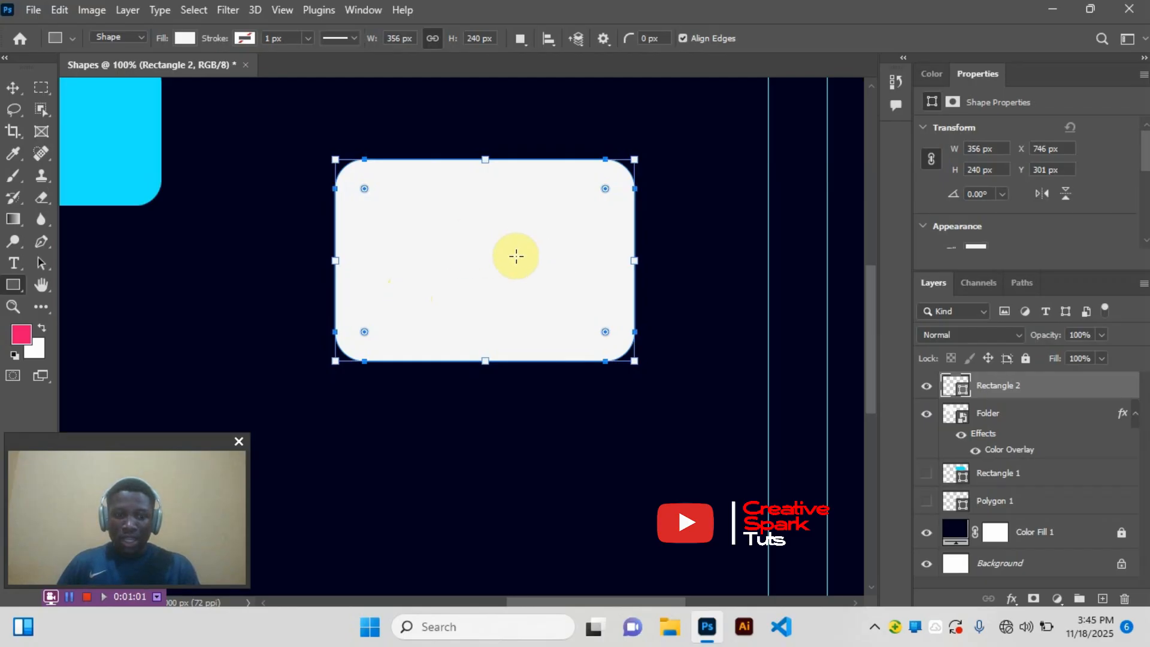
Step: Duplicate the rounded rectangle and offset the copy sideways so it overlaps the original's right part
{"action": "left_click", "coordinate": [14, 90]}
{"action": "left_click", "coordinate": [385, 220]}
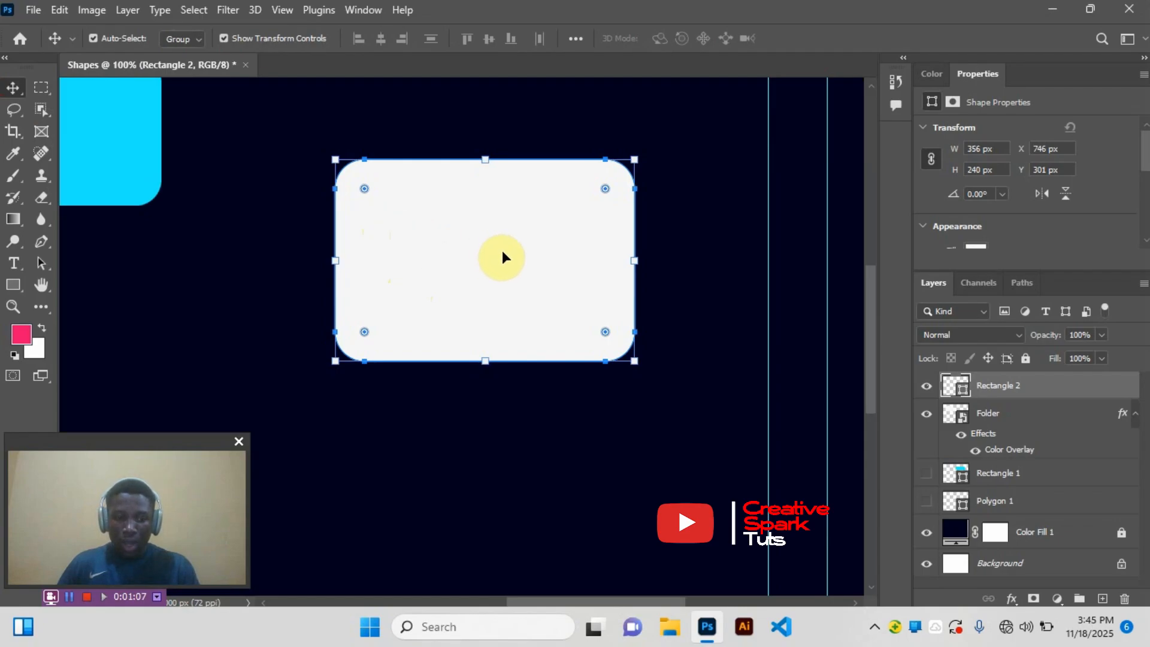
{"action": "left_click_drag", "start_coordinate": [490, 257], "coordinate": [685, 262]}
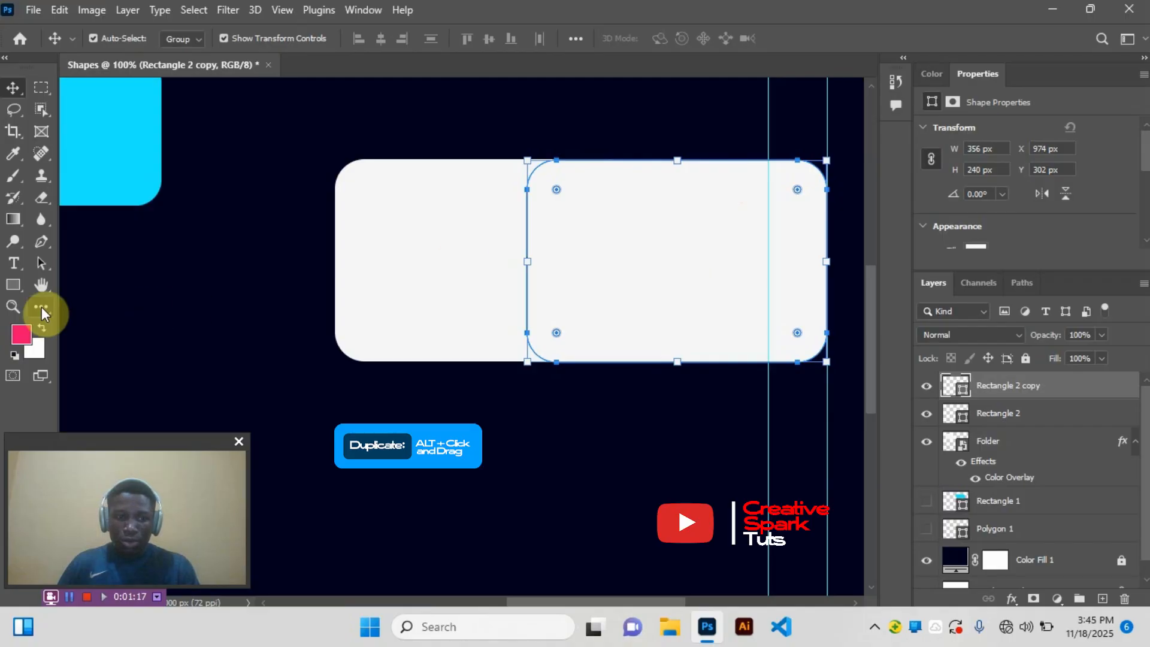
Step: Shrink the copied rectangle from its top and right edges to about 231 × 164 px
{"action": "left_click", "coordinate": [14, 286]}
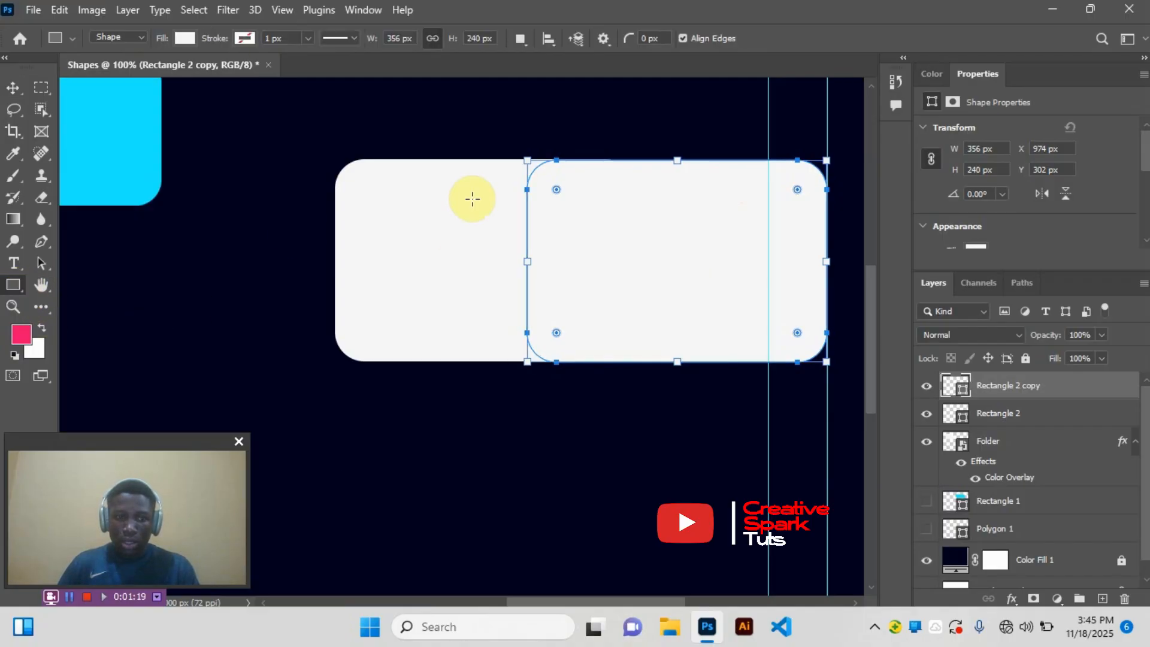
{"action": "left_click_drag", "start_coordinate": [676, 163], "coordinate": [680, 226]}
{"action": "left_click_drag", "start_coordinate": [831, 289], "coordinate": [709, 293]}
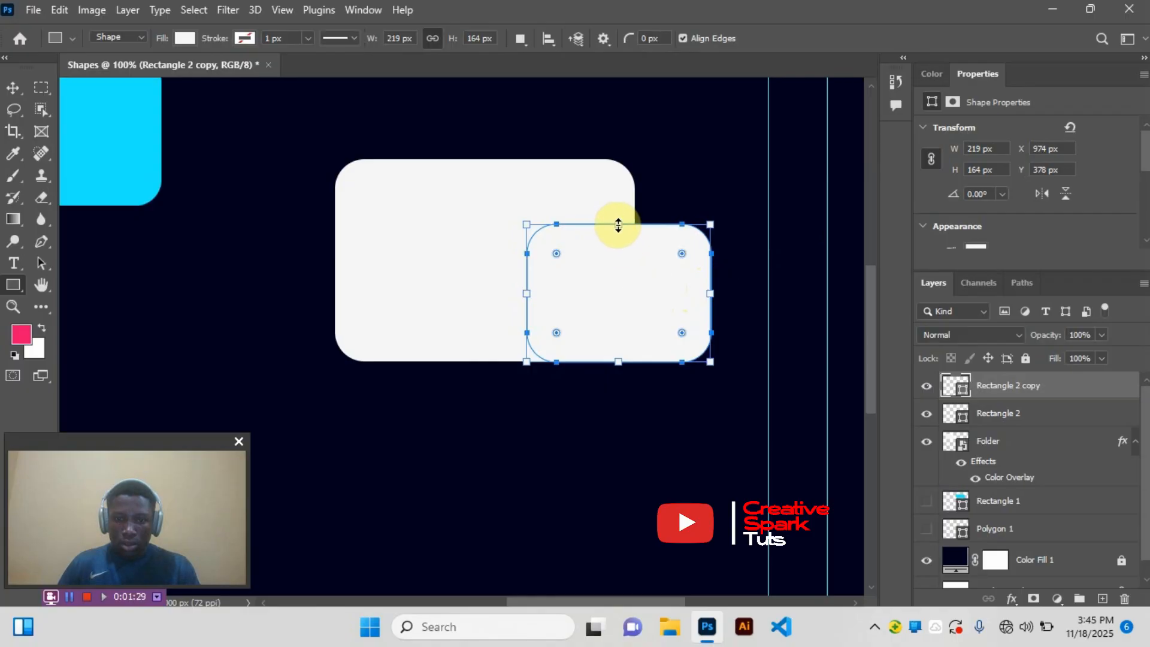
{"action": "left_click_drag", "start_coordinate": [711, 294], "coordinate": [721, 291]}
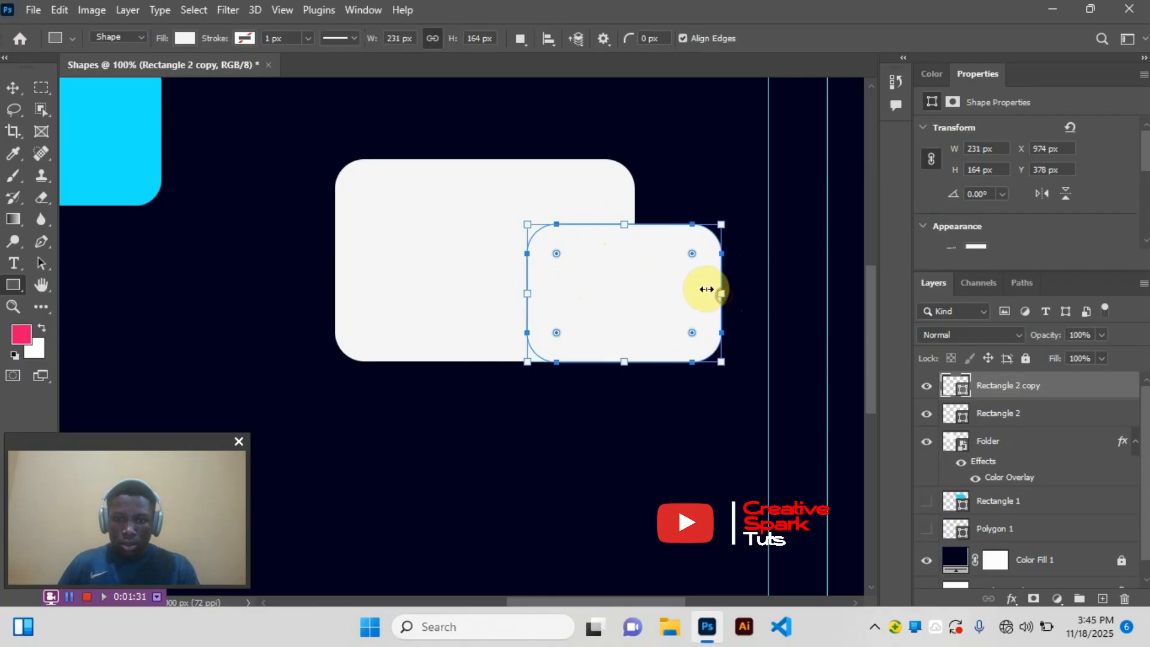
Step: Move the smaller rectangle to X 976 px, Y 377 px so its bottom edge lines up with the large rectangle's
{"action": "left_click", "coordinate": [13, 90]}
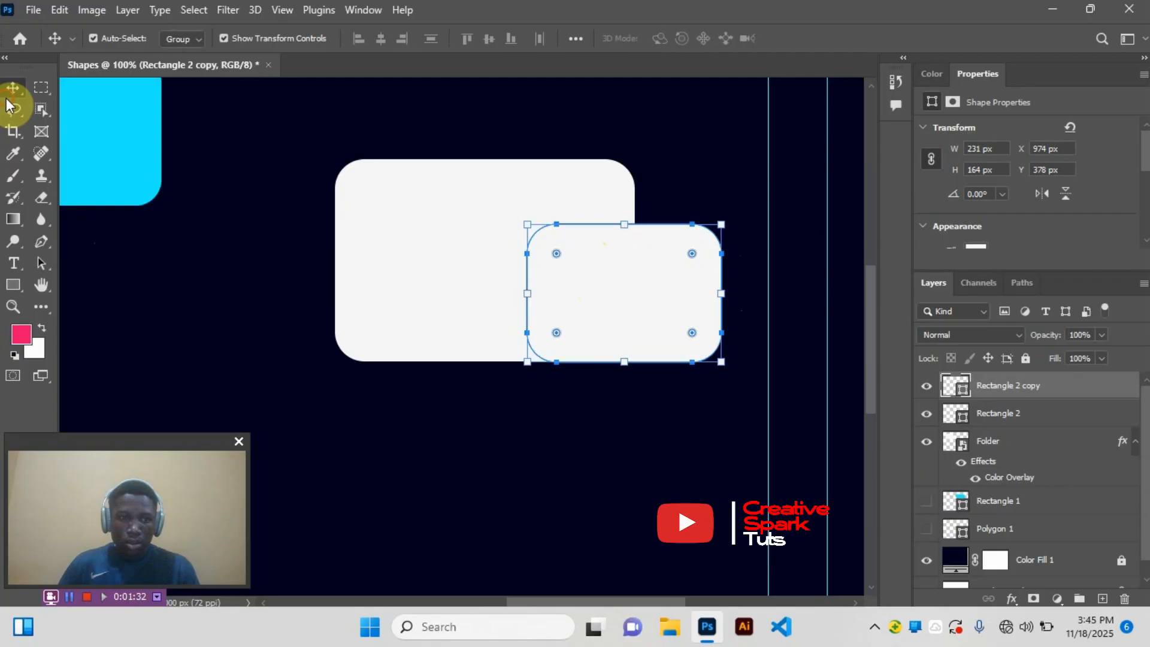
{"action": "left_click", "coordinate": [189, 187]}
{"action": "left_click", "coordinate": [601, 329], "text": "ctrl"}
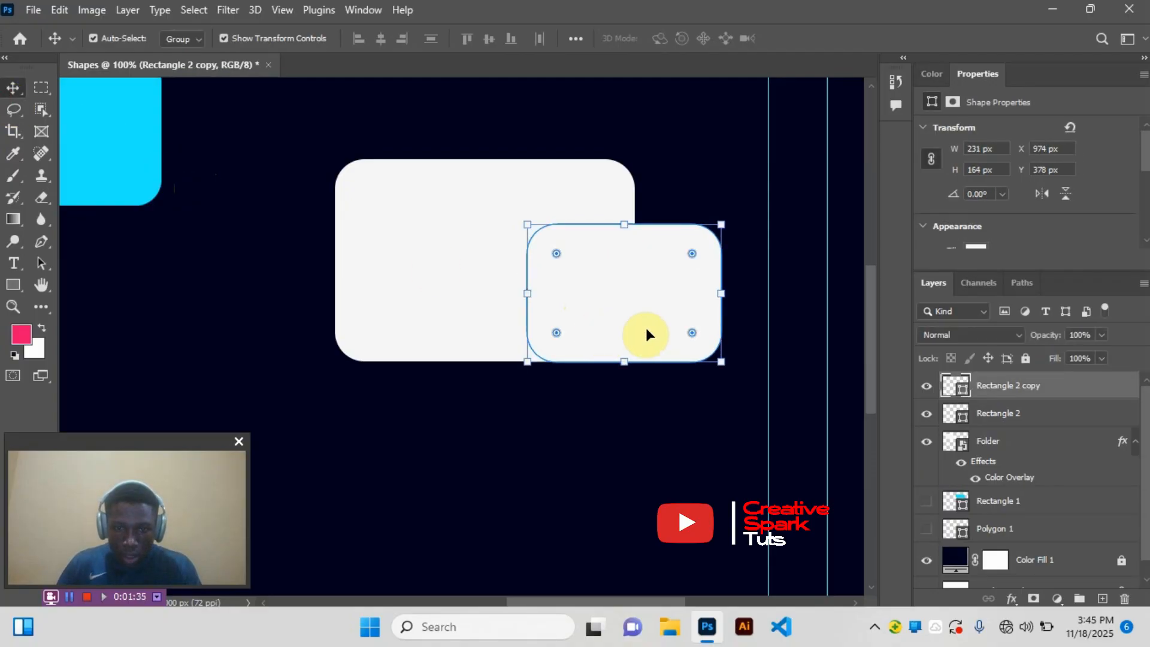
{"action": "left_click", "coordinate": [601, 334]}
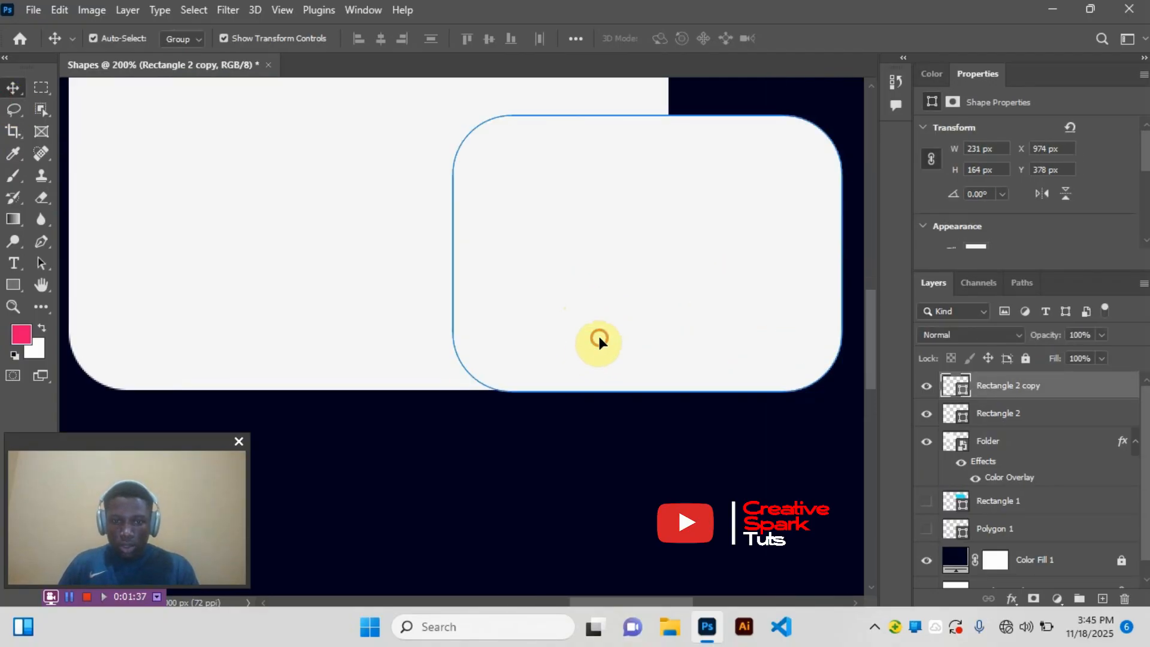
{"action": "left_click_drag", "start_coordinate": [601, 342], "coordinate": [603, 333]}
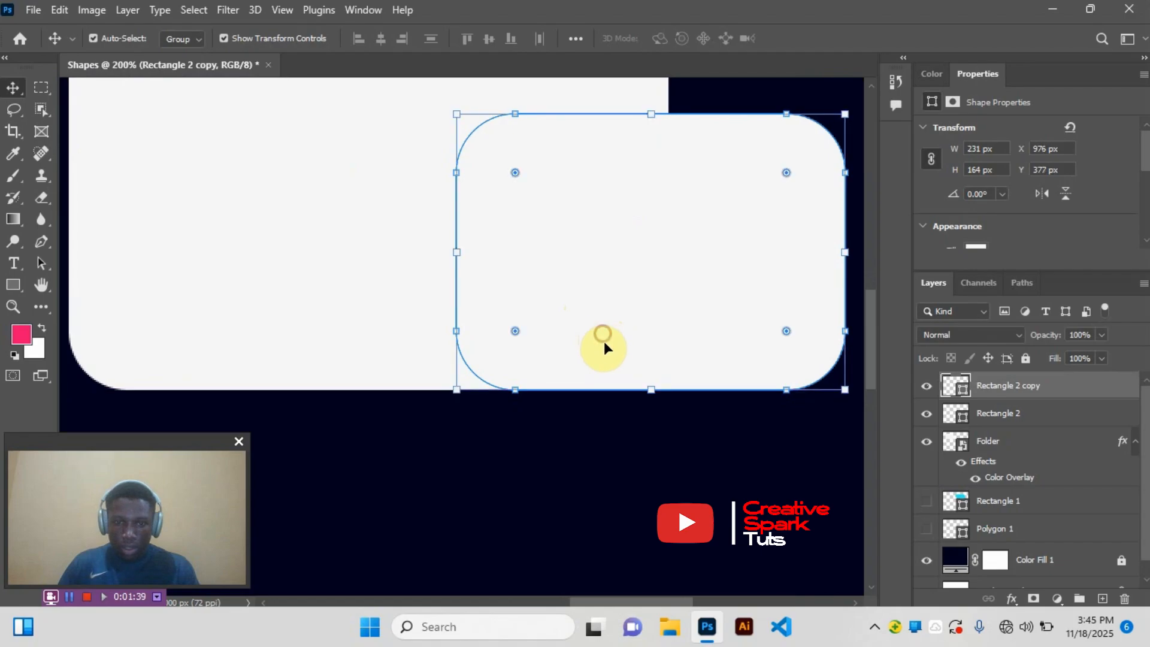
{"action": "left_click", "coordinate": [593, 413]}
{"action": "left_click_drag", "start_coordinate": [597, 246], "coordinate": [623, 324]}
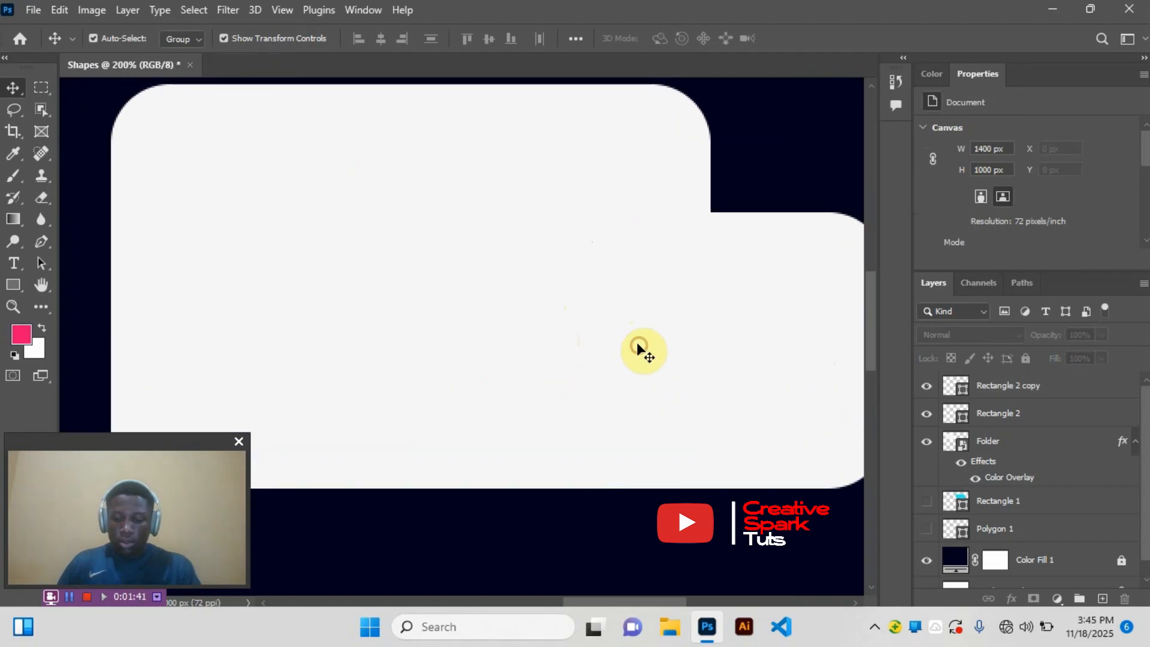
Step: Nudge the smaller rectangle 10 px to the left, further into the large rectangle
{"action": "key", "text": "ctrl+minus"}
{"action": "left_click", "coordinate": [637, 343]}
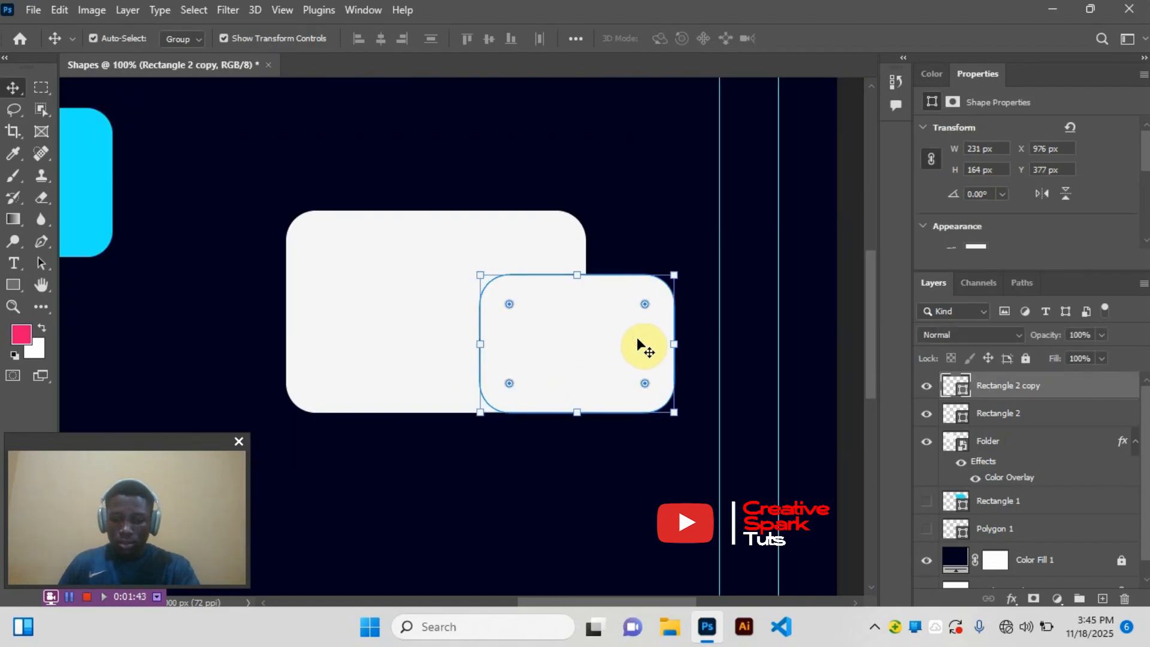
{"action": "key", "text": "shift+Left"}
{"action": "left_click", "coordinate": [643, 460]}
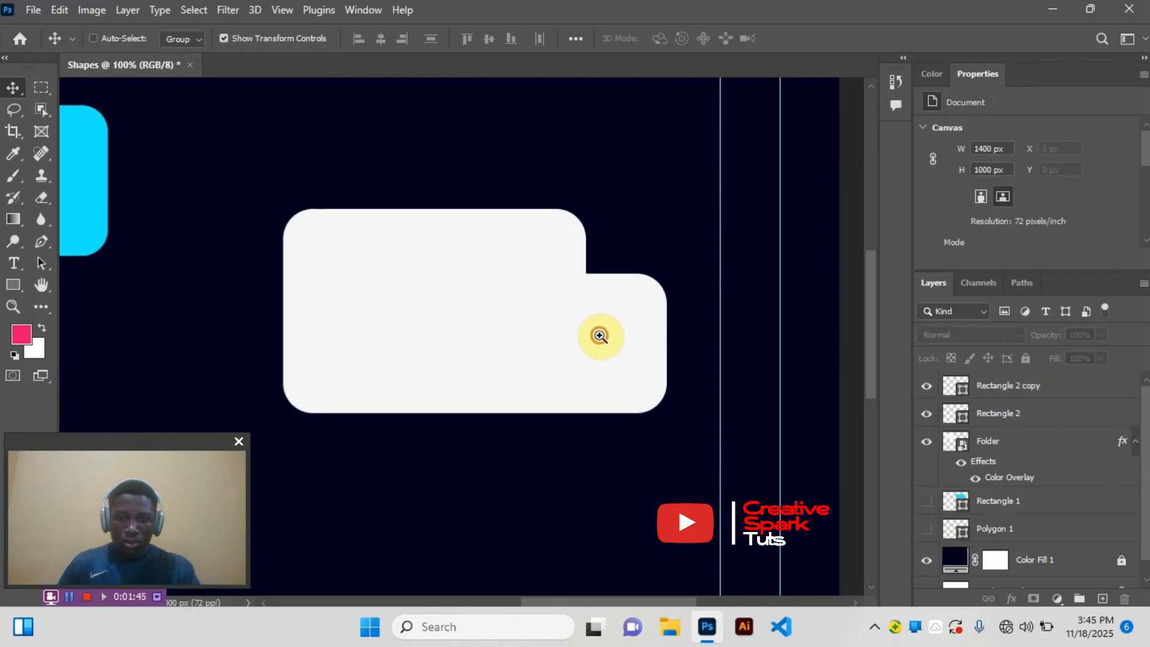
{"action": "scroll", "coordinate": [598, 334], "scroll_direction": "up", "scroll_amount": 1}
{"action": "key", "text": "ctrl+minus"}
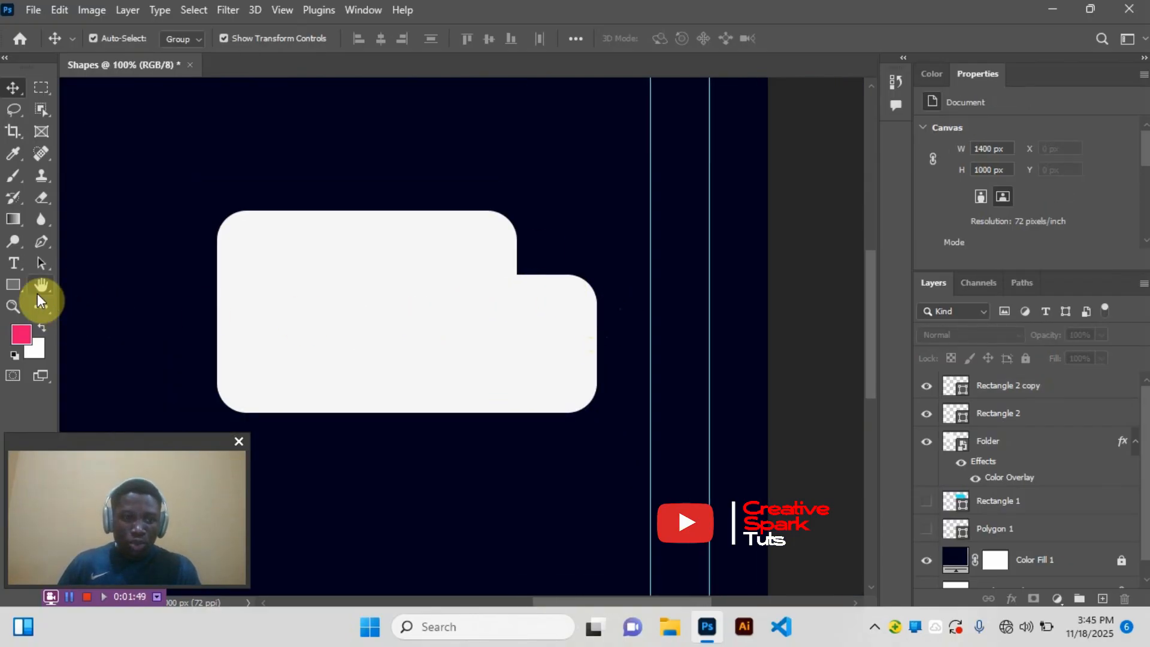
Step: Draw a small white rectangle about 31 × 32 px over the inner corner where the two rounded rectangles meet
{"action": "left_click", "coordinate": [13, 285]}
{"action": "scroll", "coordinate": [522, 265], "scroll_direction": "up", "scroll_amount": 1}
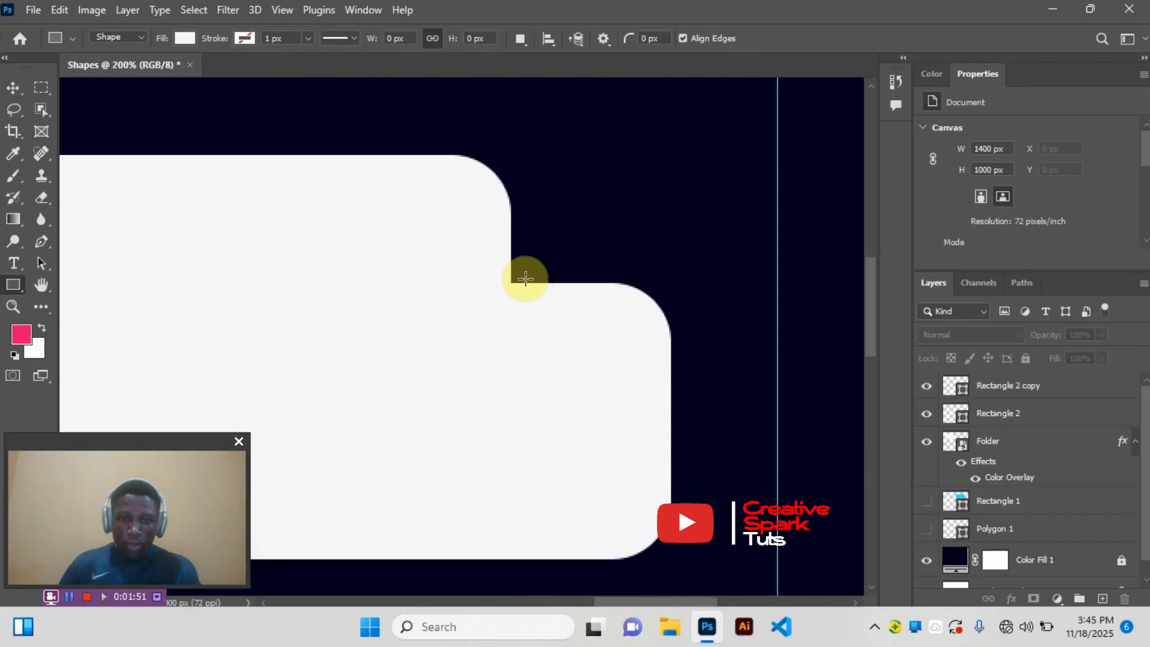
{"action": "left_click_drag", "start_coordinate": [502, 240], "coordinate": [554, 292]}
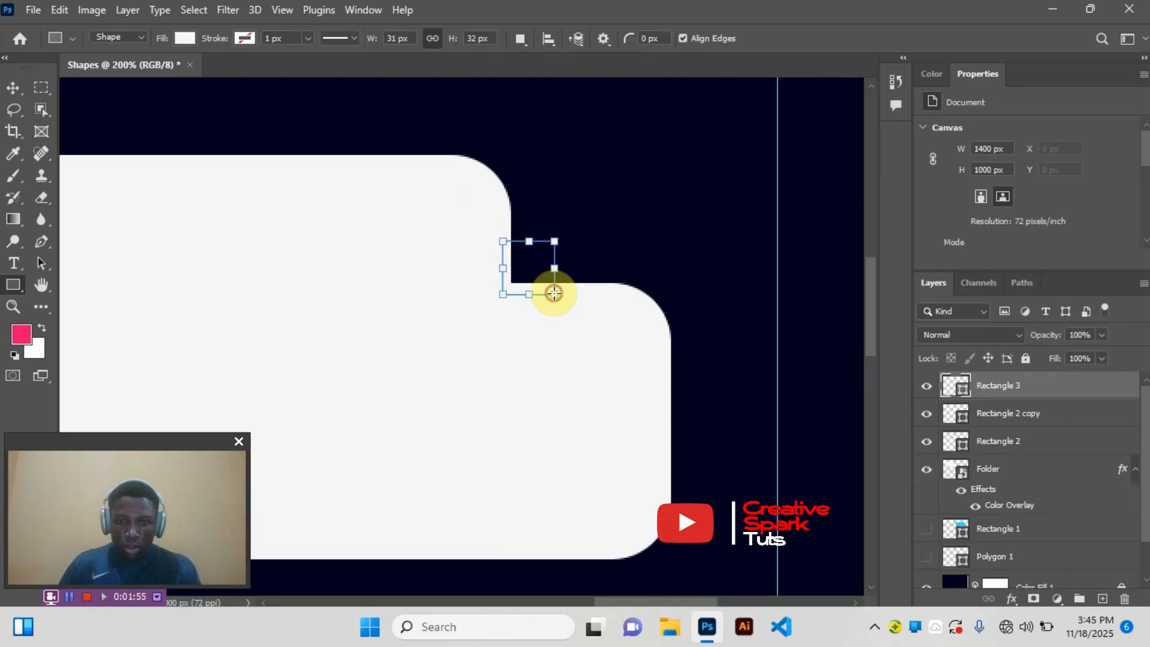
{"action": "left_click_drag", "start_coordinate": [308, 272], "coordinate": [468, 267]}
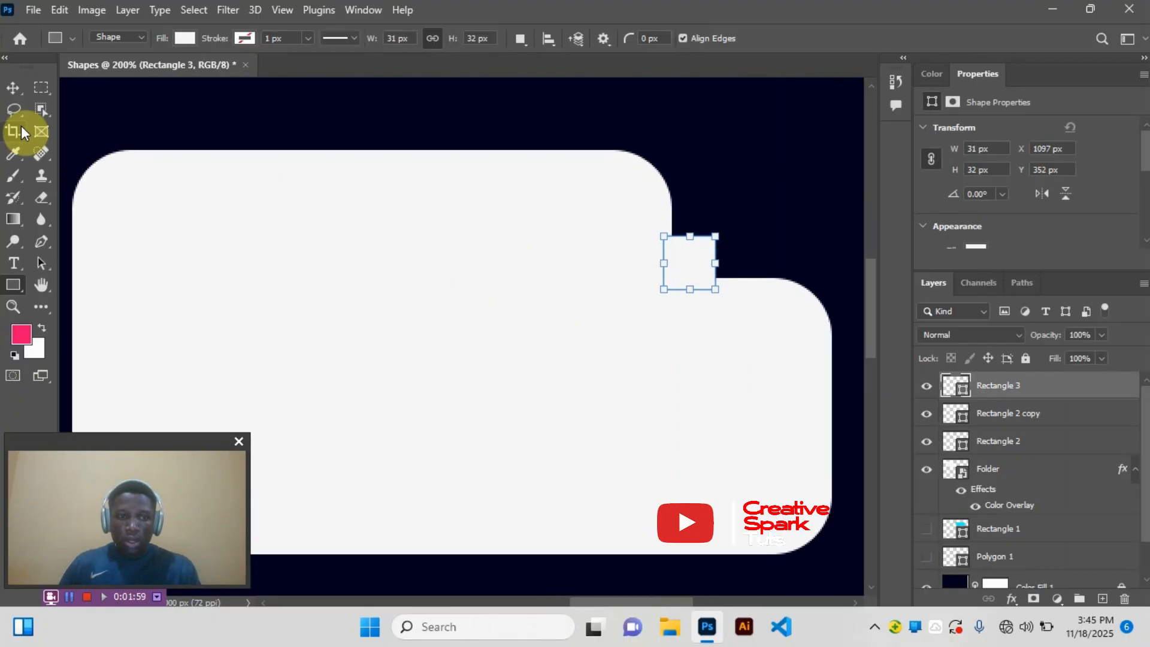
Step: Select the three white rectangles and merge them into a single shape layer
{"action": "left_click", "coordinate": [13, 88]}
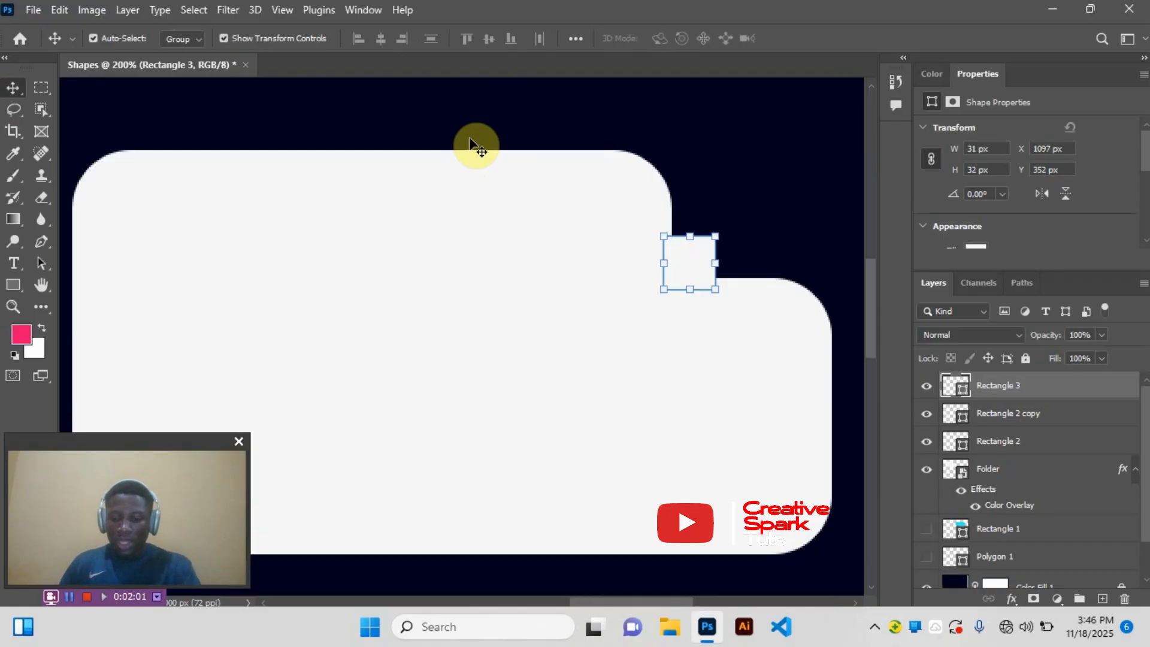
{"action": "key", "text": "ctrl+minus"}
{"action": "left_click_drag", "start_coordinate": [421, 196], "coordinate": [668, 443]}
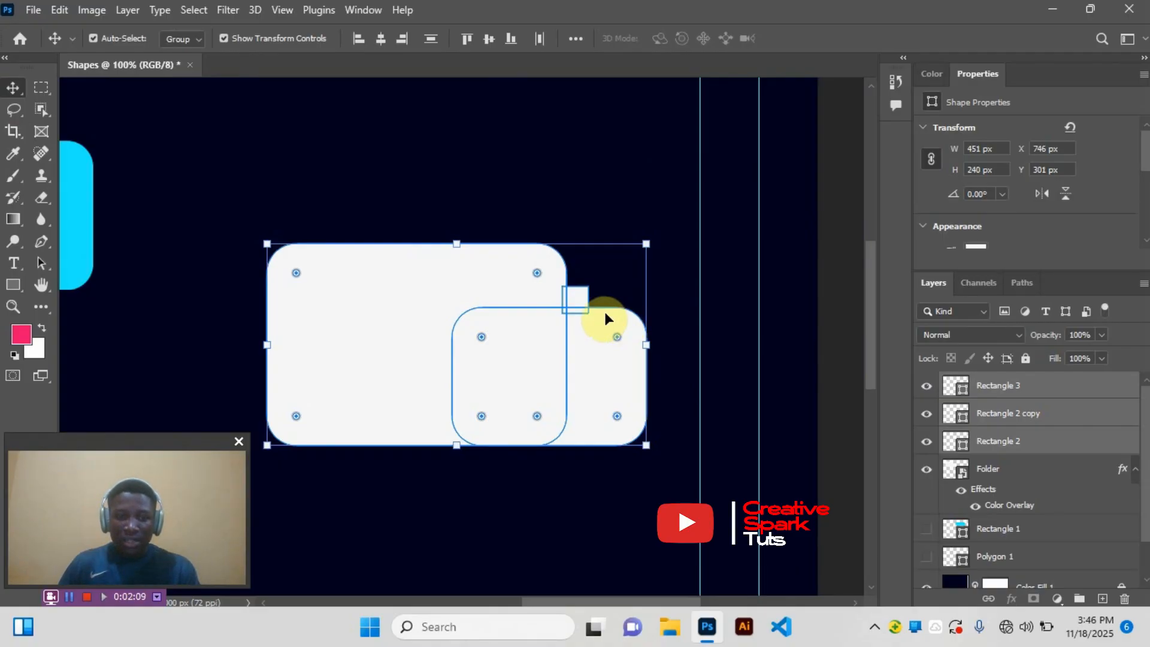
{"action": "right_click", "coordinate": [1045, 418]}
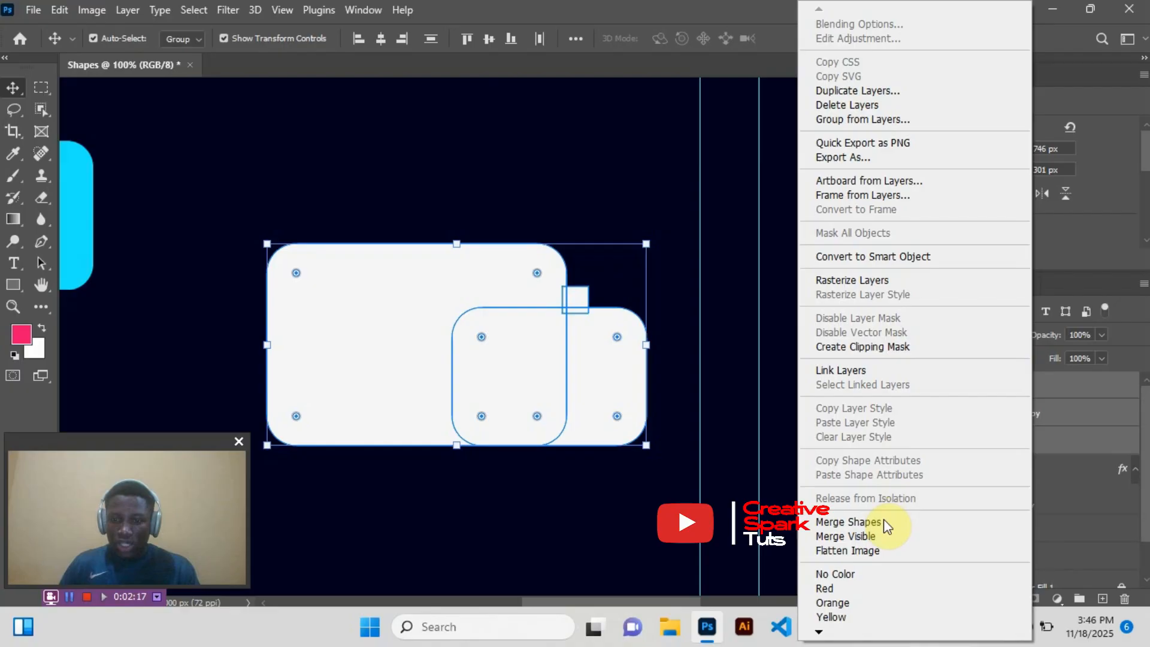
{"action": "left_click", "coordinate": [862, 521]}
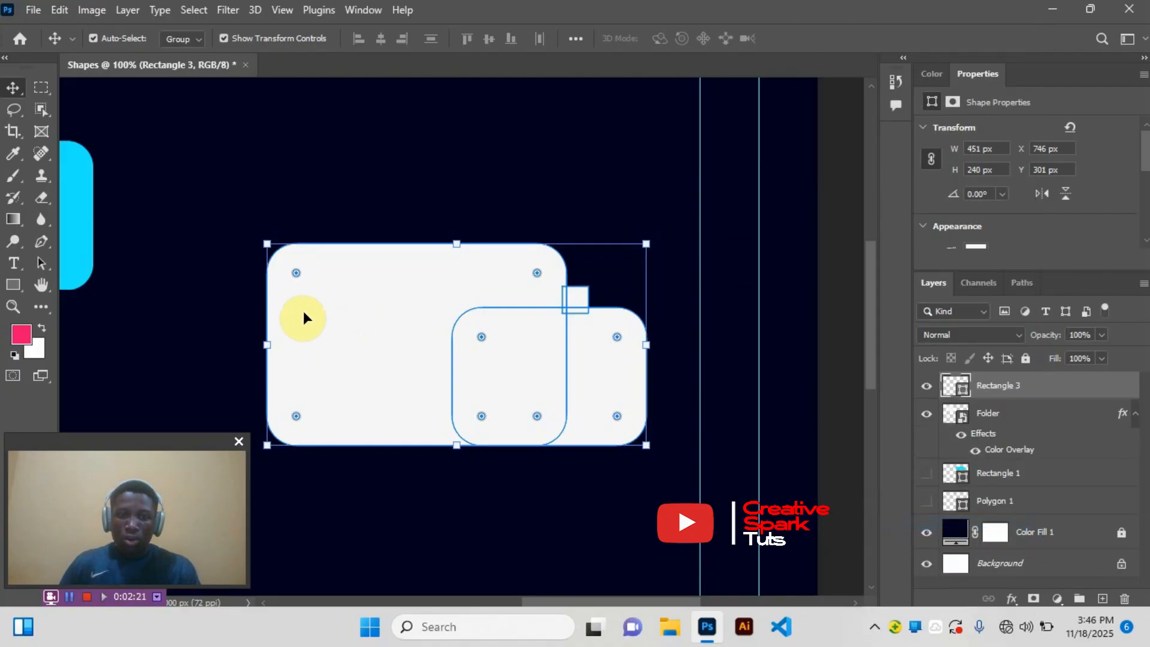
Step: Subtract a 31 × 28 px rectangle from the merged shape at its inner corner, with its left edge flush with the large rectangle's side
{"action": "left_click", "coordinate": [13, 285]}
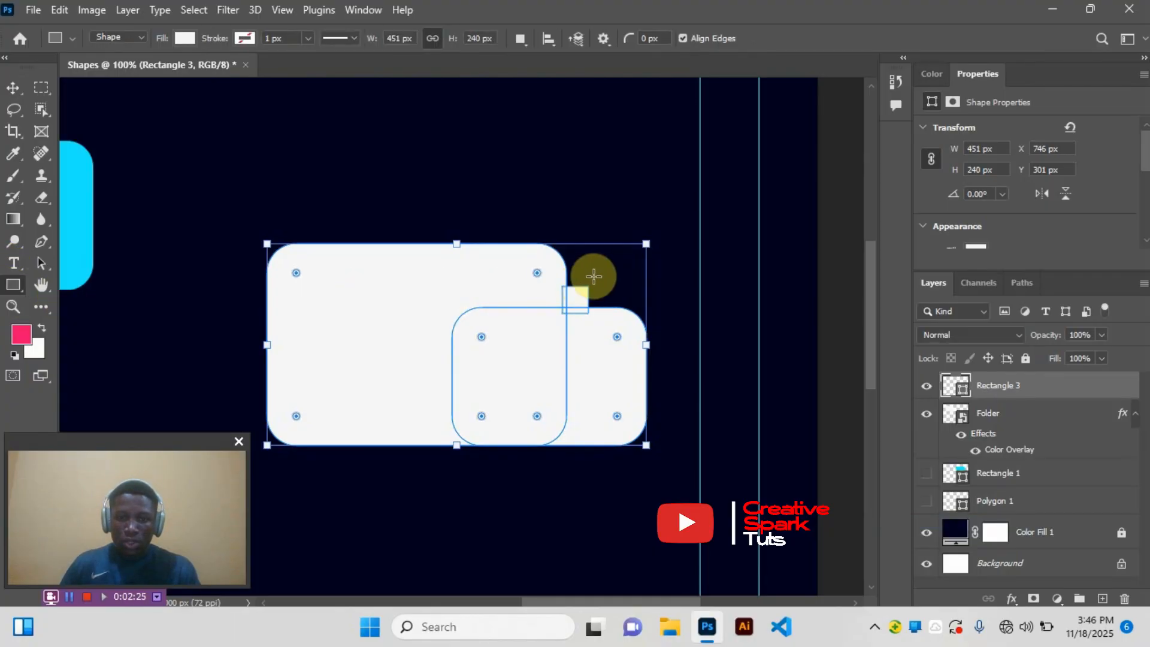
{"action": "key", "text": "alt"}
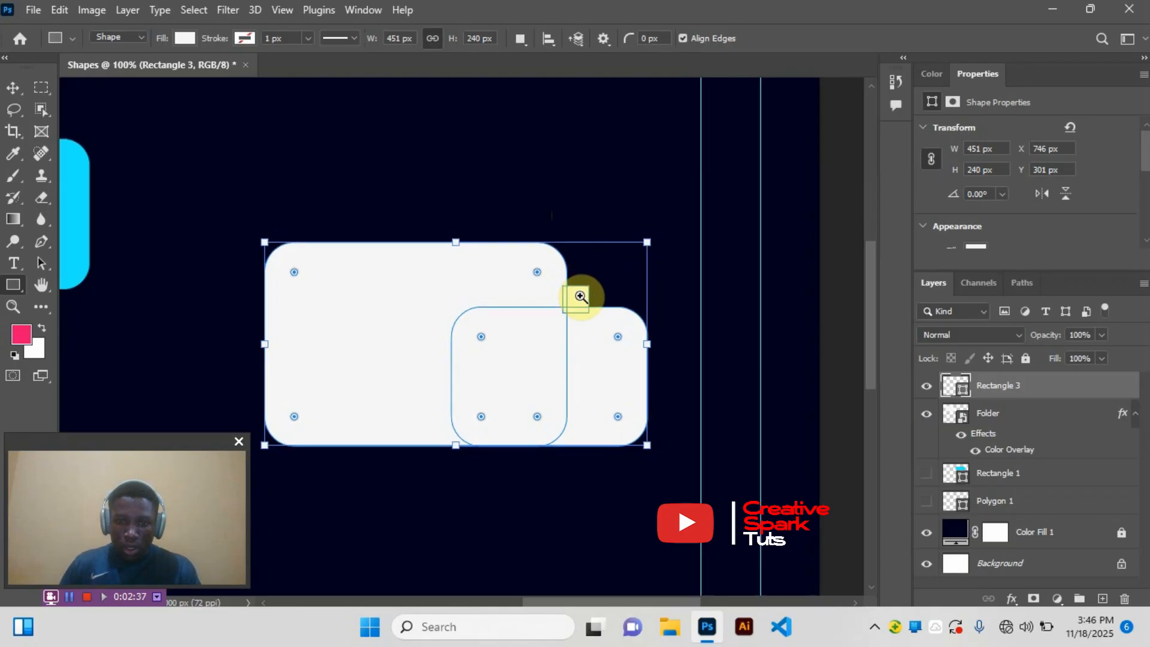
{"action": "scroll", "coordinate": [565, 288], "scroll_direction": "up", "scroll_amount": 3}
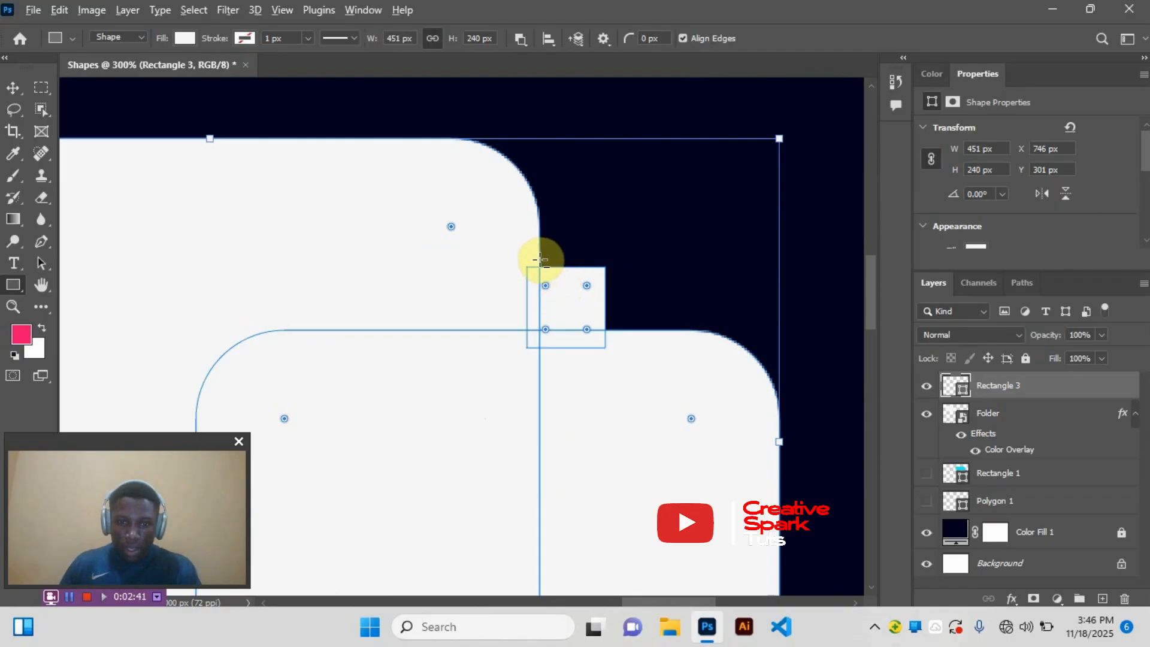
{"action": "left_click_drag", "start_coordinate": [540, 259], "coordinate": [618, 329]}
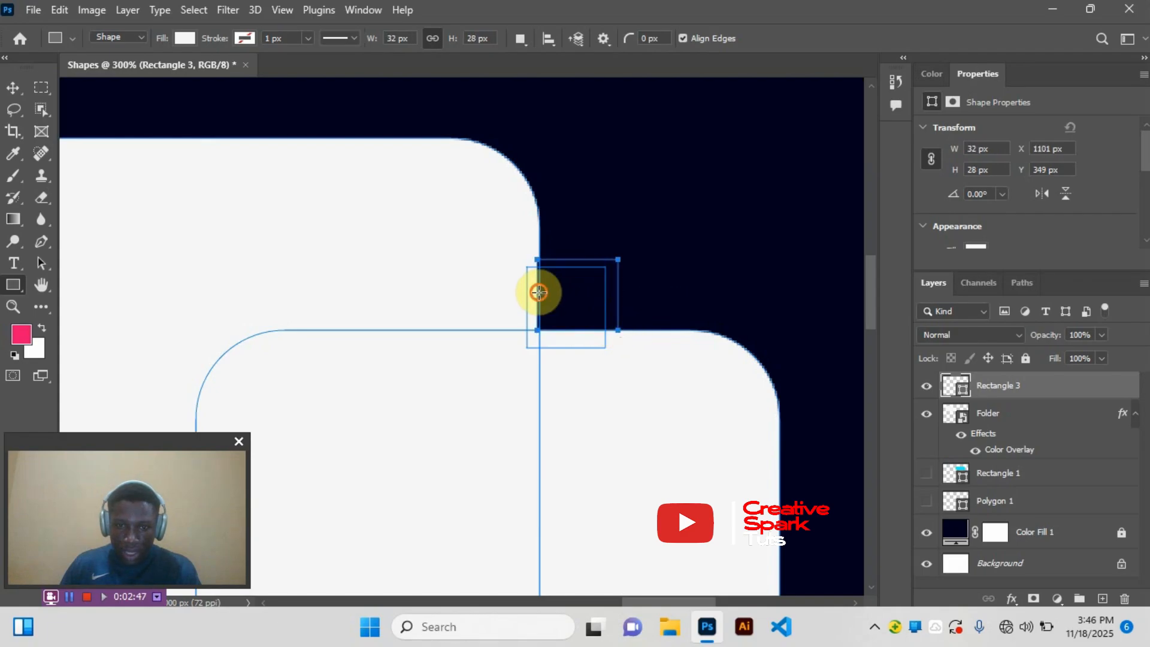
{"action": "left_click", "coordinate": [538, 291]}
{"action": "left_click", "coordinate": [609, 289]}
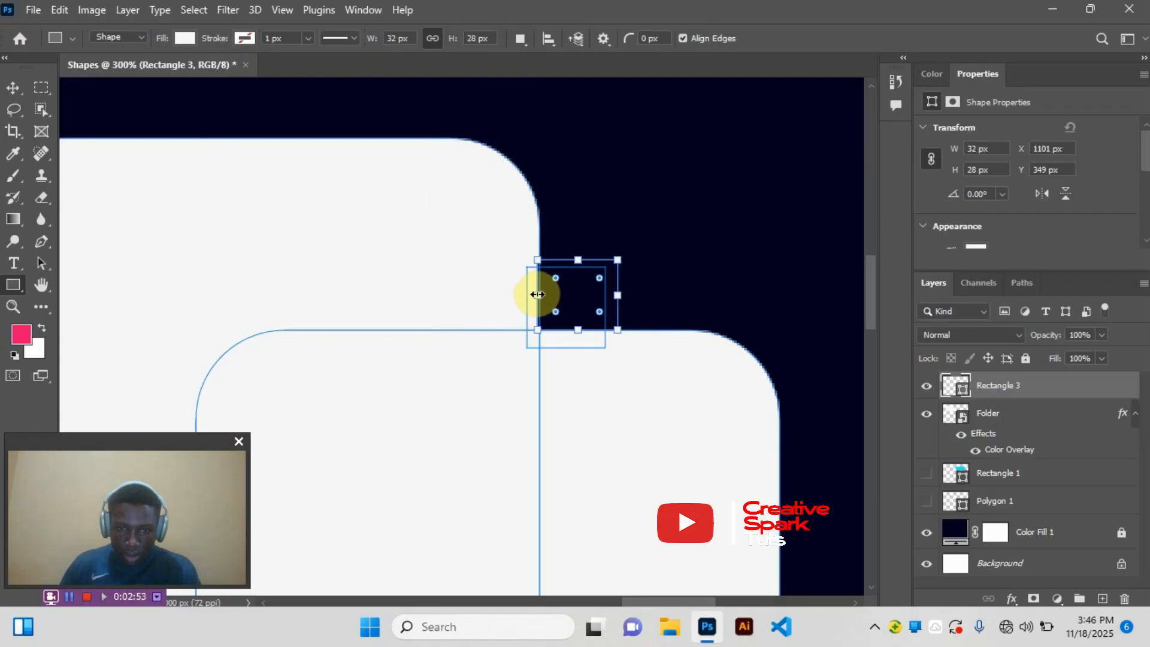
{"action": "left_click_drag", "start_coordinate": [539, 294], "coordinate": [541, 294]}
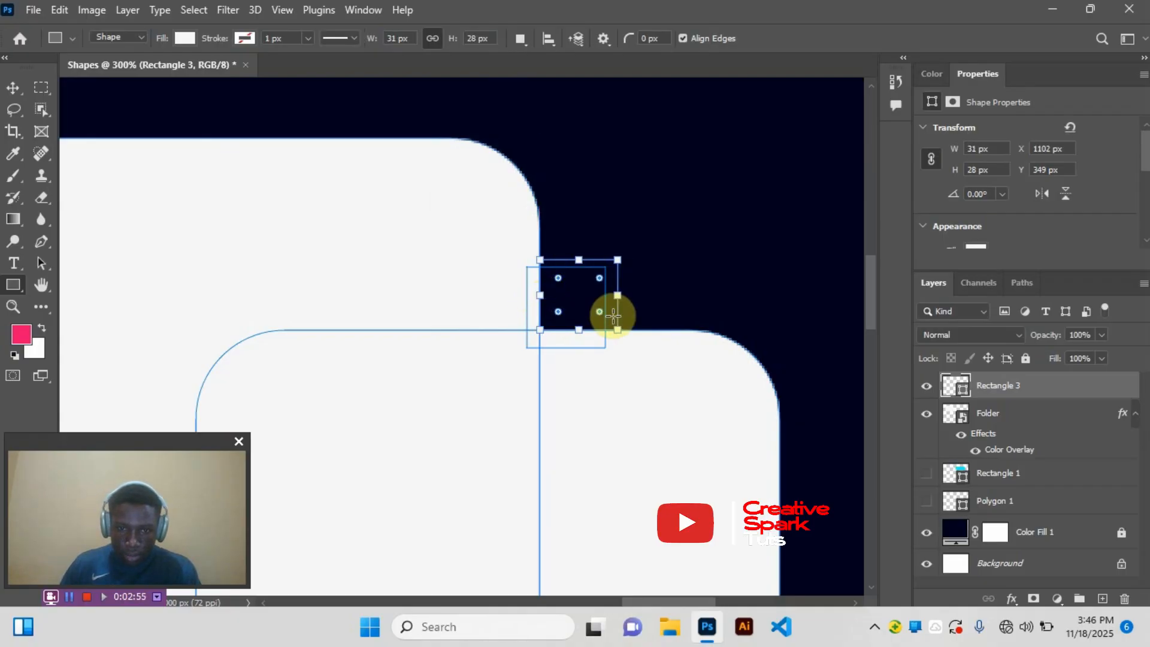
{"action": "scroll", "coordinate": [548, 314], "scroll_direction": "up", "scroll_amount": 1}
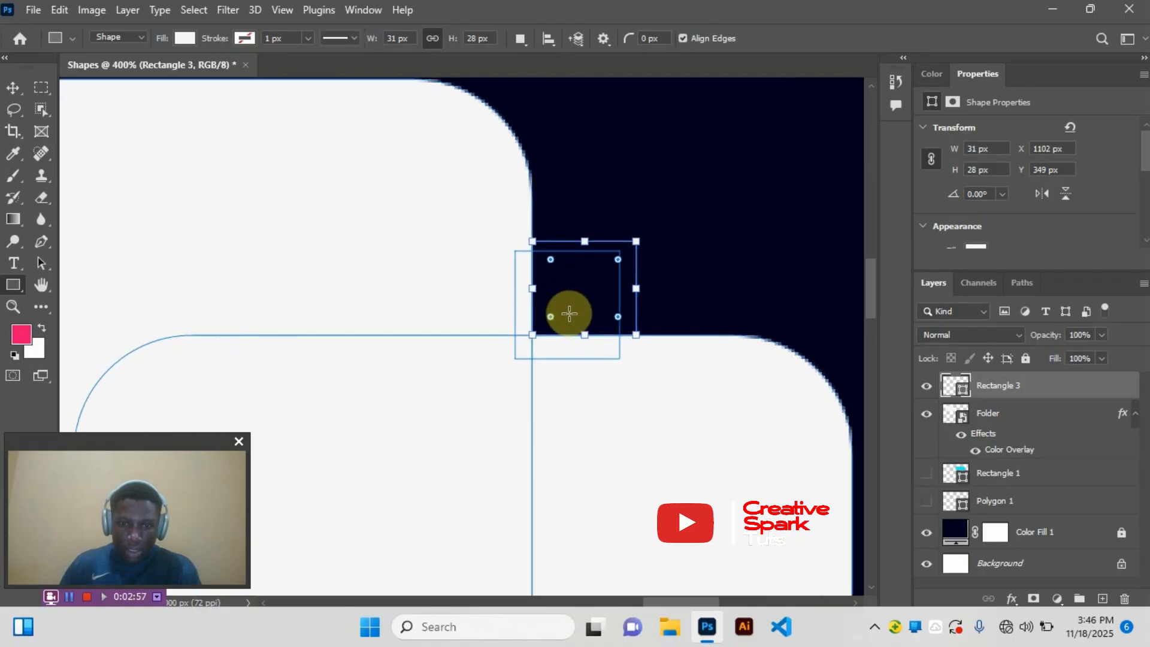
{"action": "left_click_drag", "start_coordinate": [549, 316], "coordinate": [470, 369]}
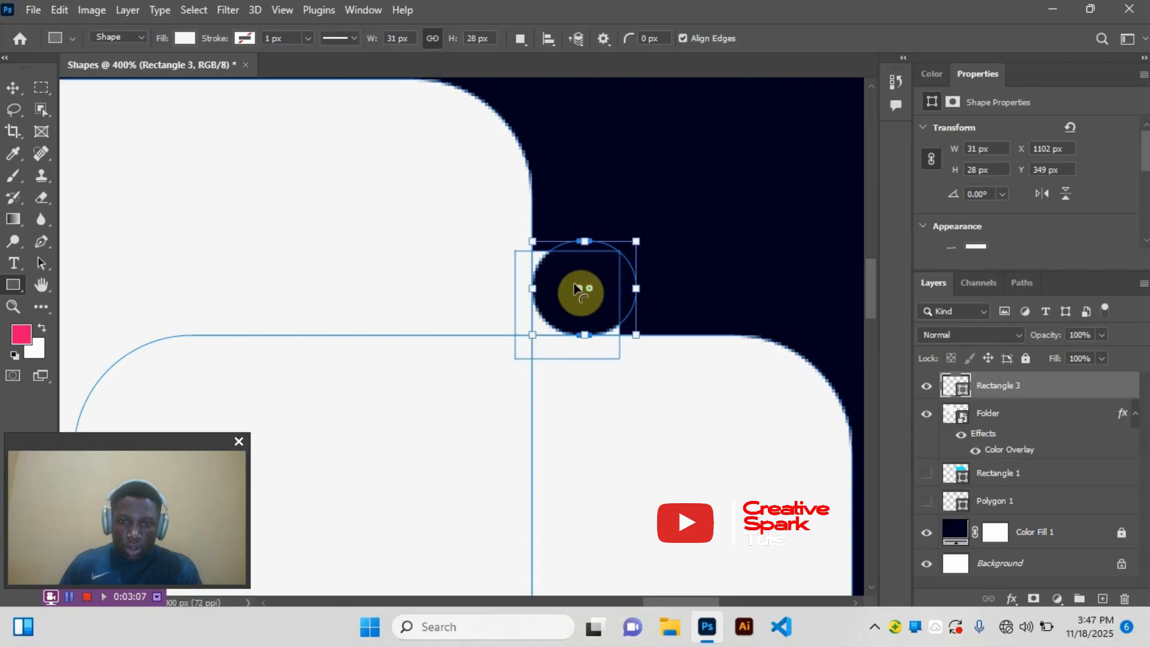
{"action": "key", "text": "ctrl+z"}
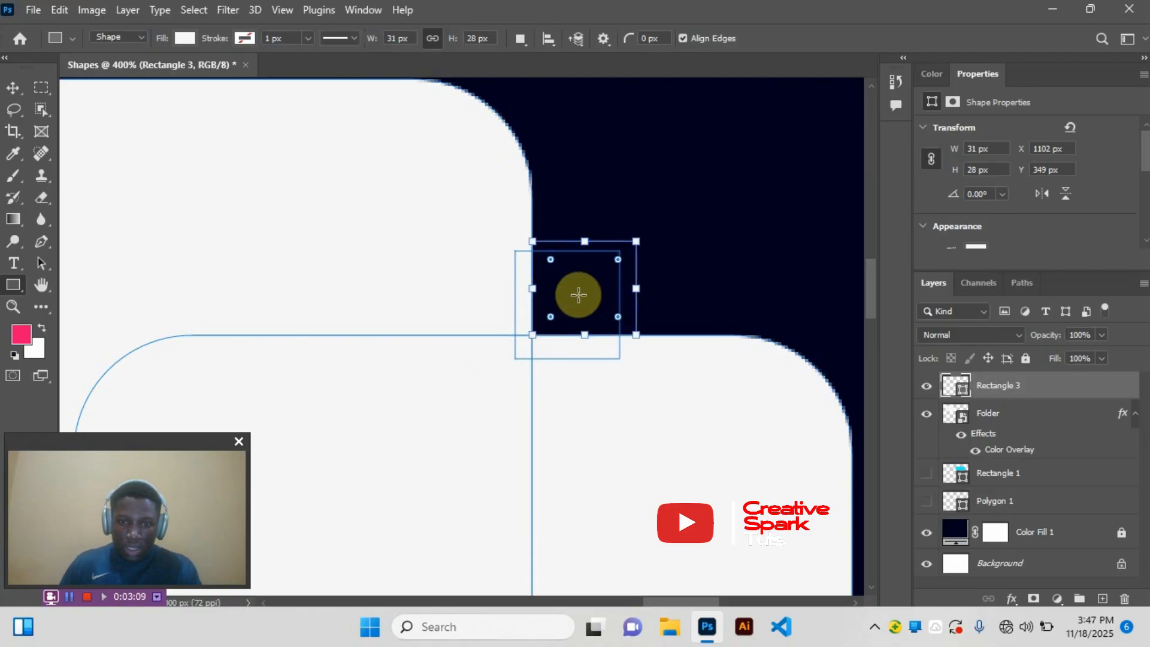
Step: Round only the lower-left corner of the subtracted rectangle to curve the folder's inner step, and deselect the shape
{"action": "key", "text": "alt"}
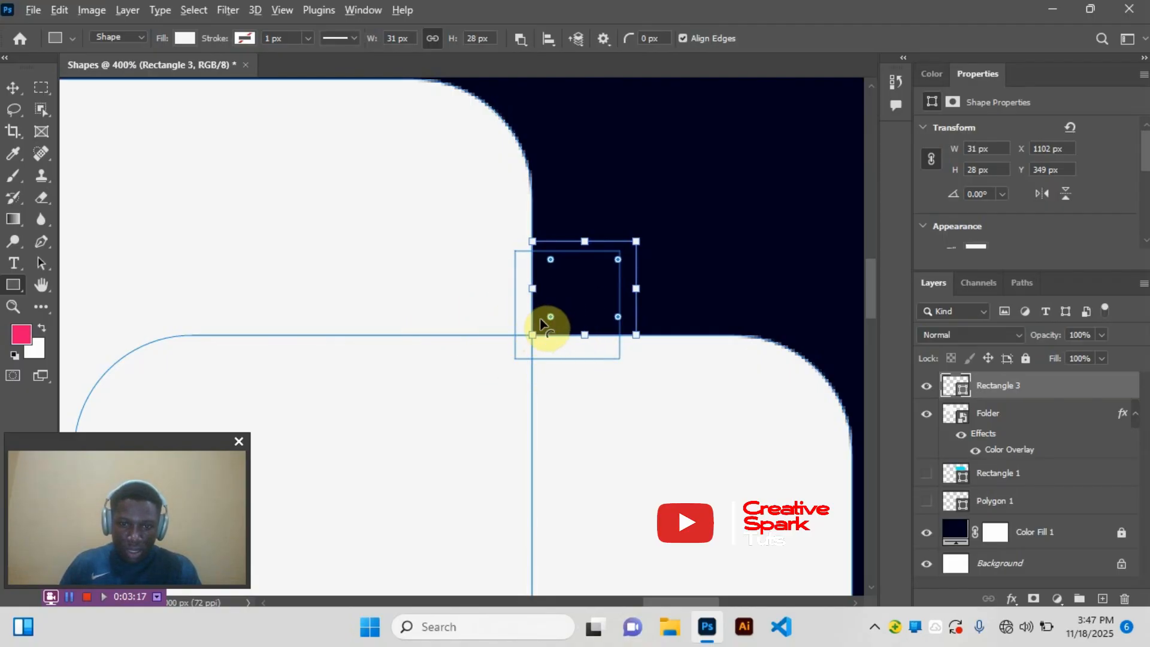
{"action": "left_click_drag", "start_coordinate": [550, 318], "coordinate": [605, 310]}
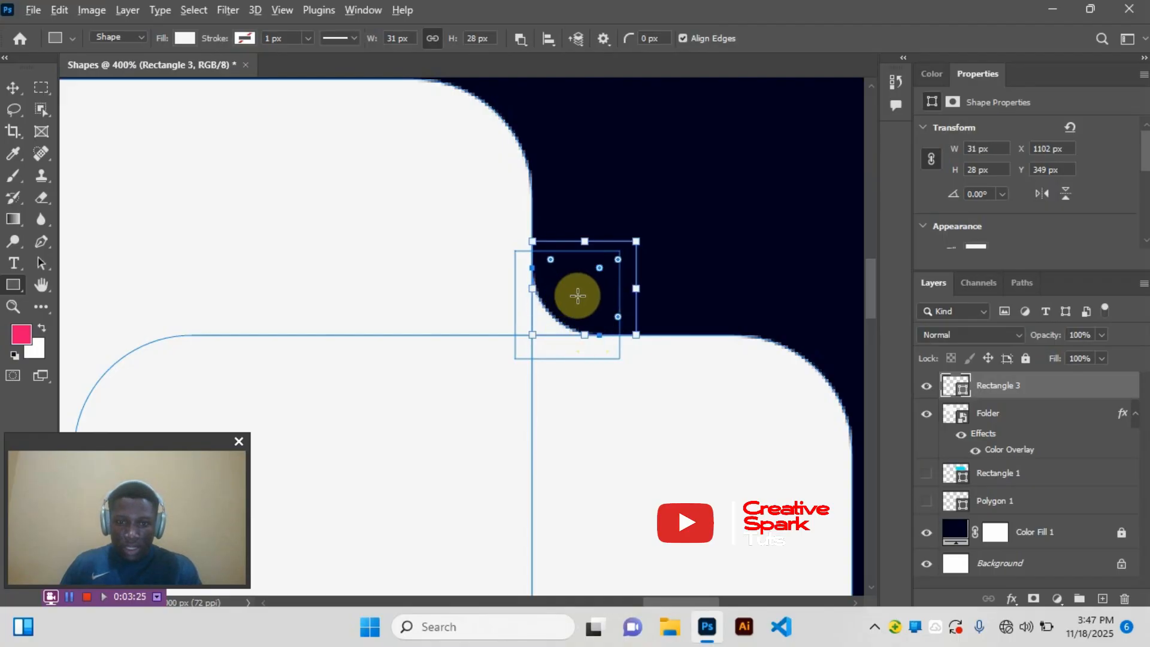
{"action": "left_click_drag", "start_coordinate": [601, 269], "coordinate": [592, 270]}
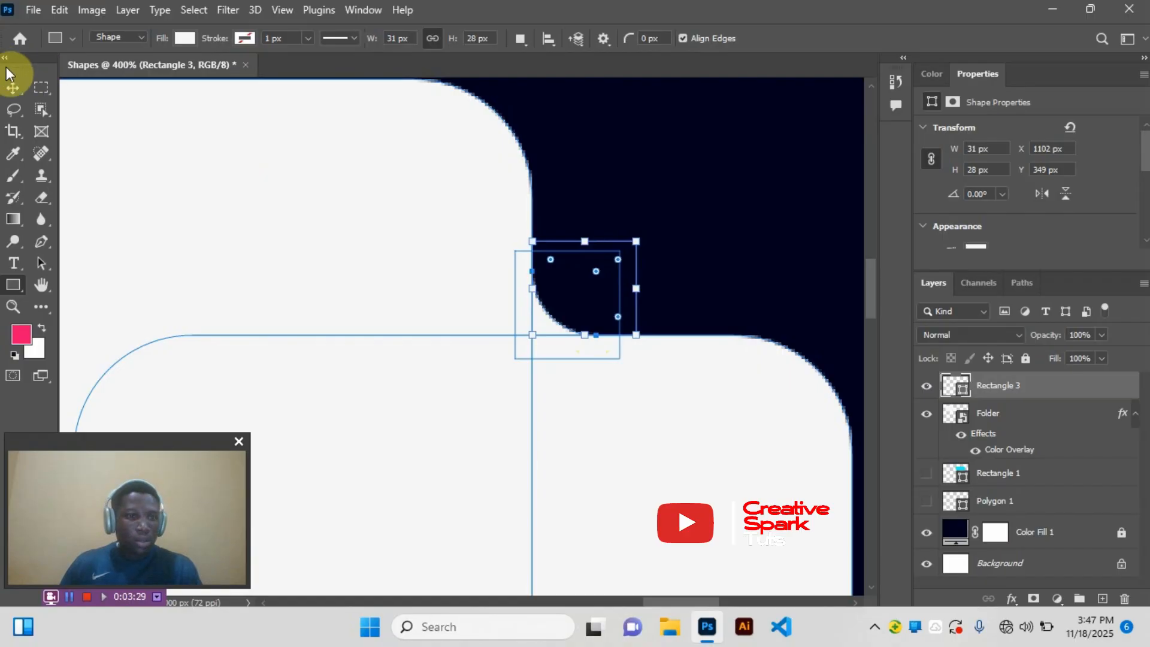
{"action": "left_click", "coordinate": [14, 88]}
{"action": "left_click", "coordinate": [683, 192]}
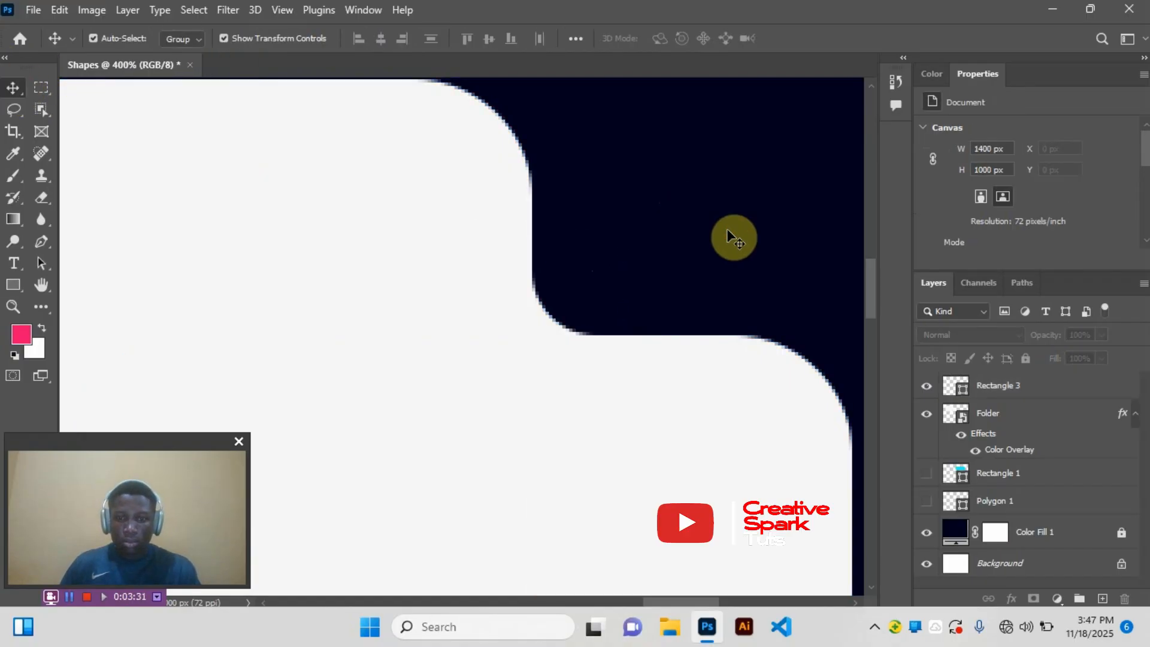
Step: Move the white folder shape up beside the cyan folder, roughly level with it, and deselect it
{"action": "key", "text": "ctrl+0"}
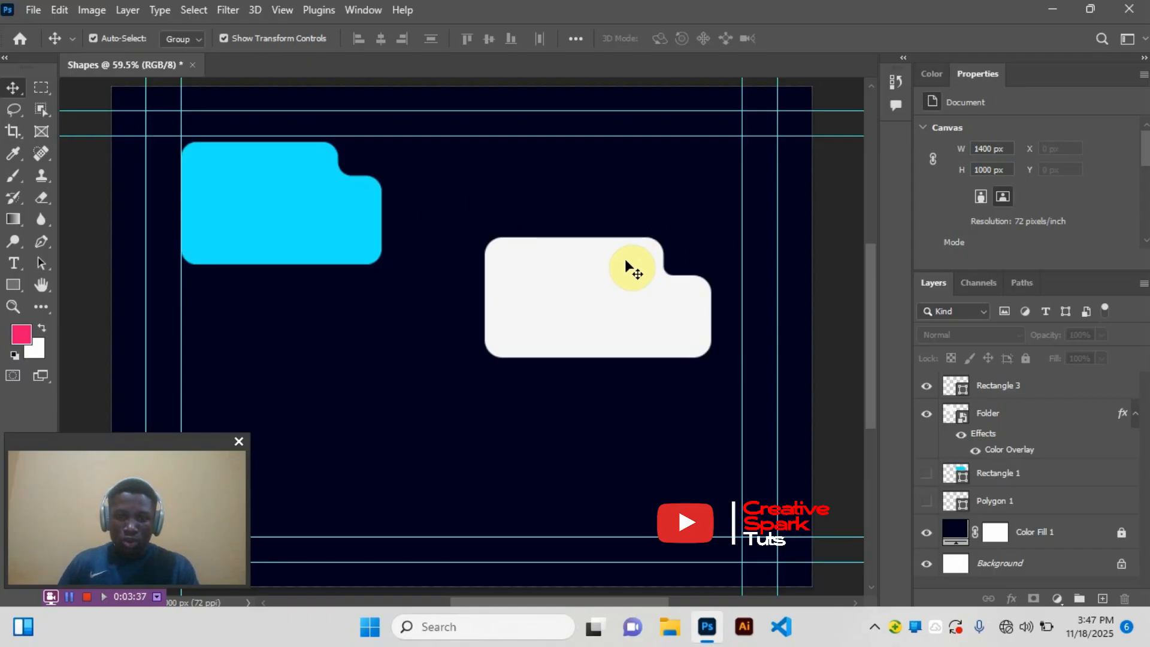
{"action": "left_click_drag", "start_coordinate": [624, 259], "coordinate": [613, 188]}
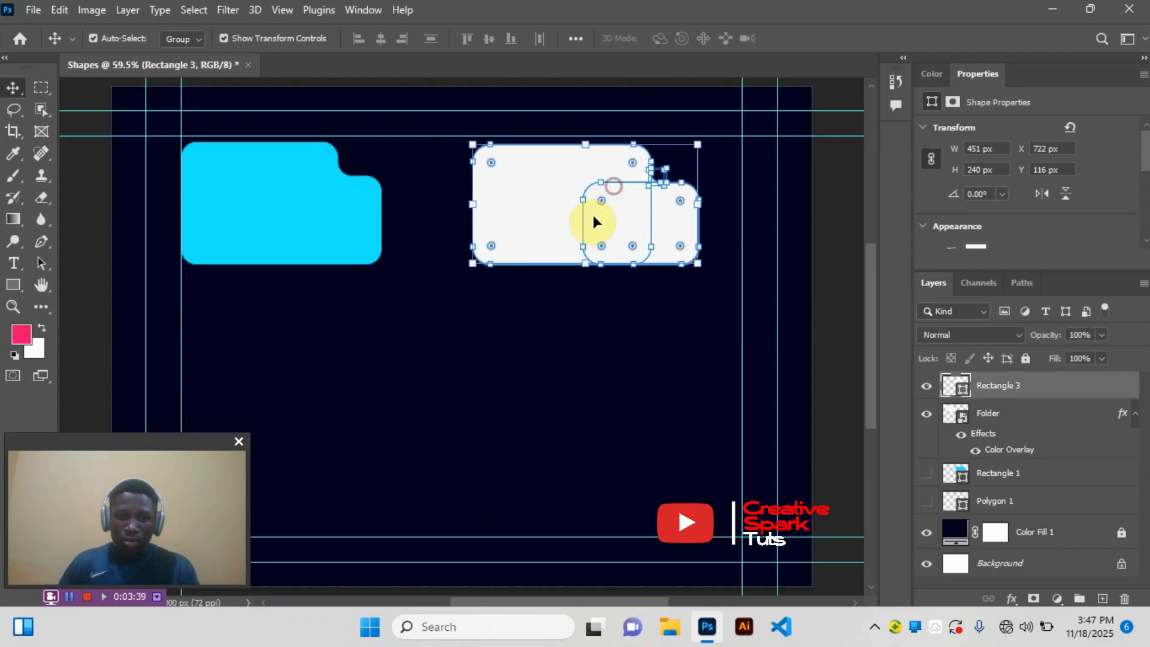
{"action": "left_click", "coordinate": [513, 351]}
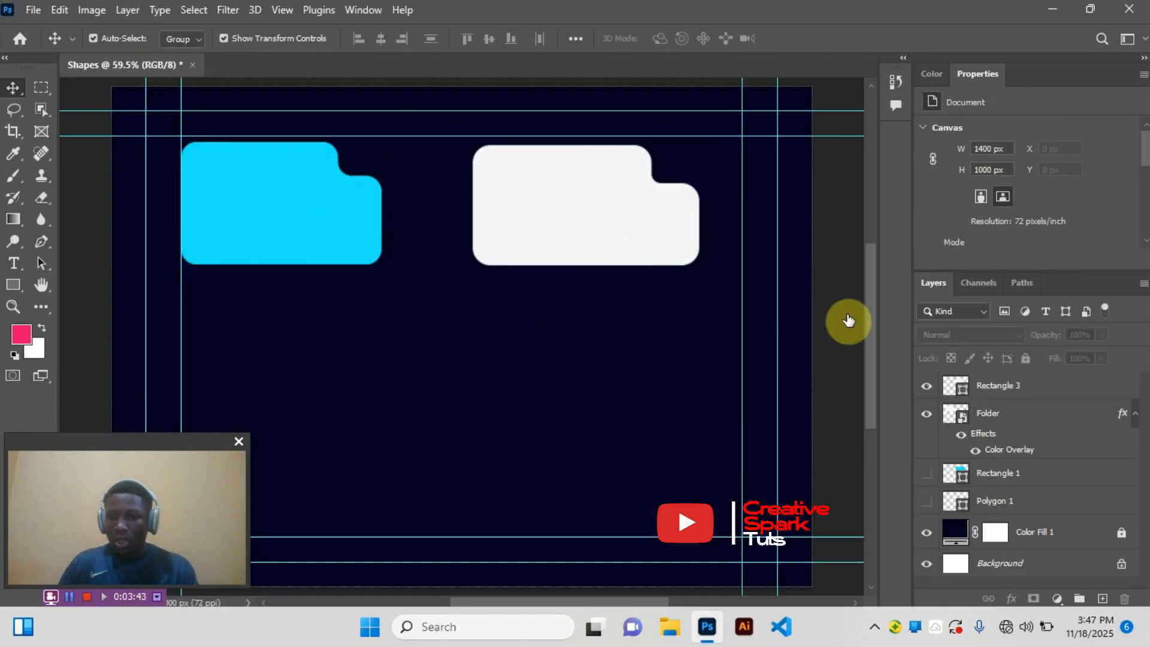
Step: Hide the Rectangle 3 and Folder layers
{"action": "left_click", "coordinate": [926, 386]}
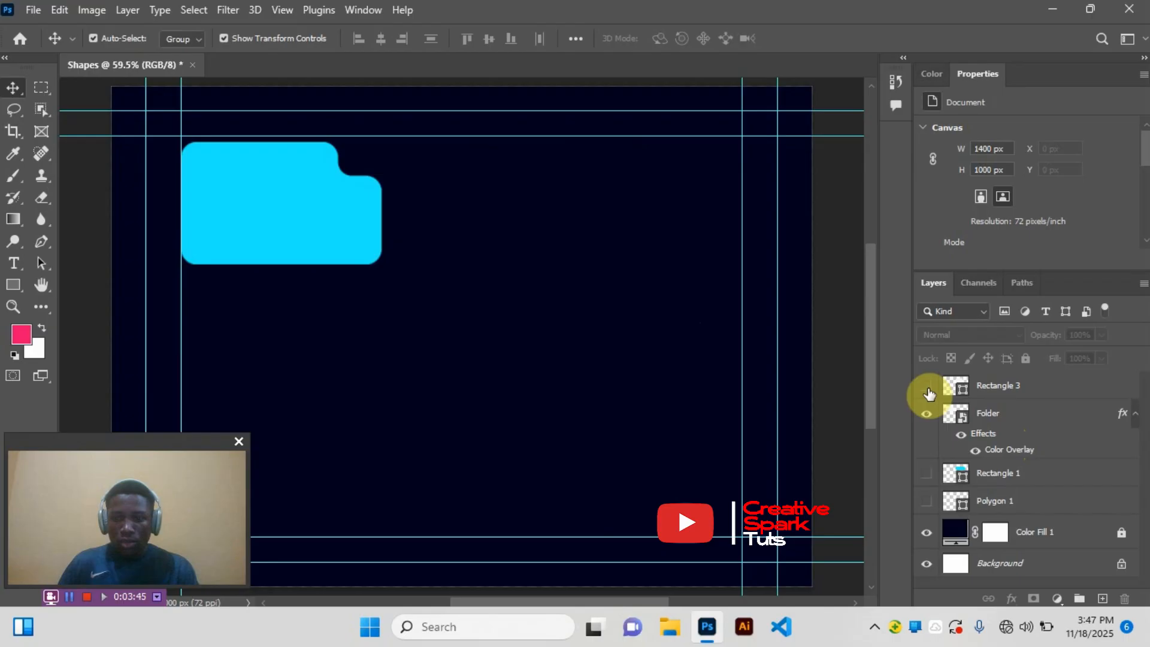
{"action": "left_click", "coordinate": [928, 387]}
{"action": "left_click", "coordinate": [926, 413]}
{"action": "left_click", "coordinate": [928, 386]}
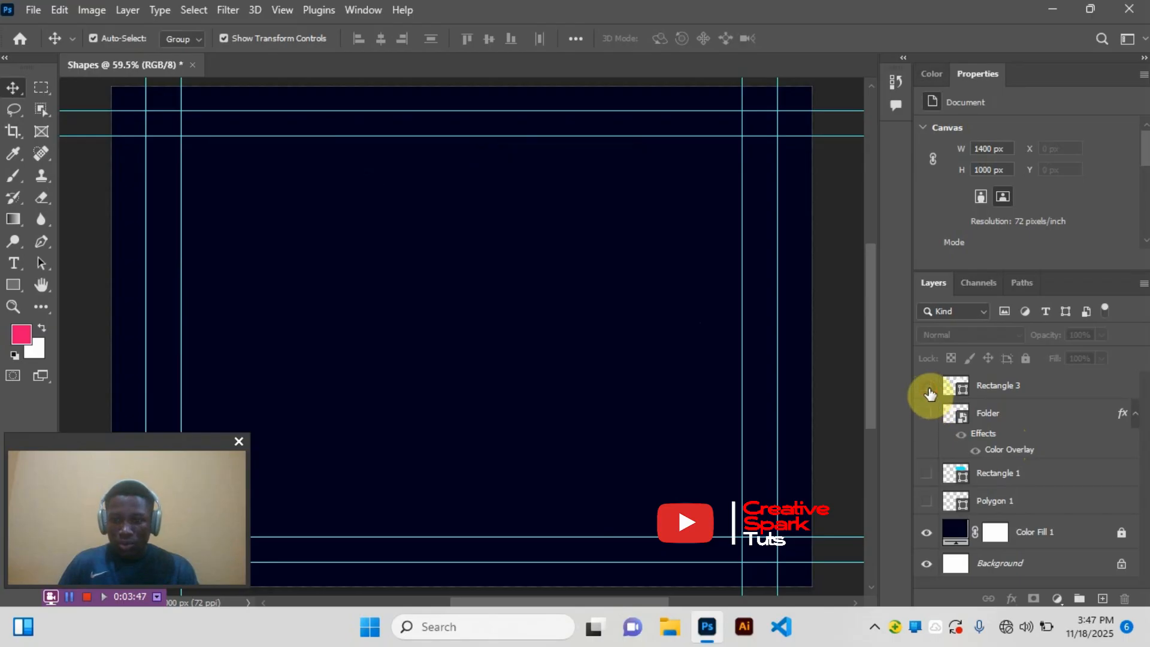
Step: Show the Rectangle 1 layer and move its cyan cut-corner shape to the upper-left area of the canvas
{"action": "left_click", "coordinate": [926, 473]}
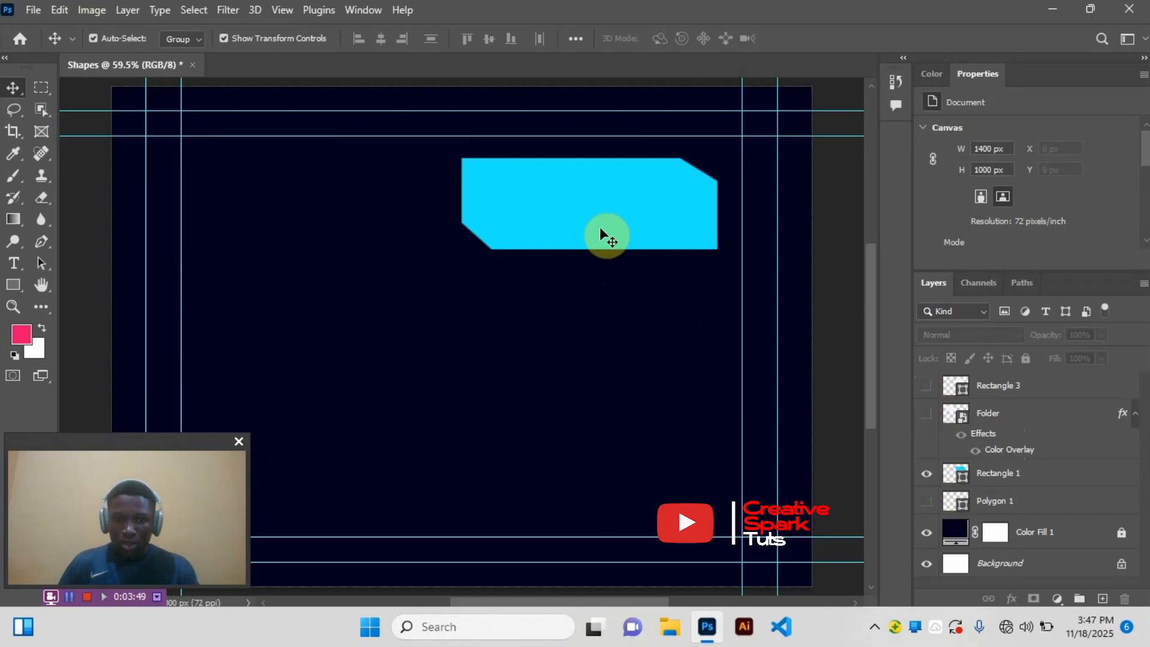
{"action": "left_click_drag", "start_coordinate": [600, 230], "coordinate": [342, 219]}
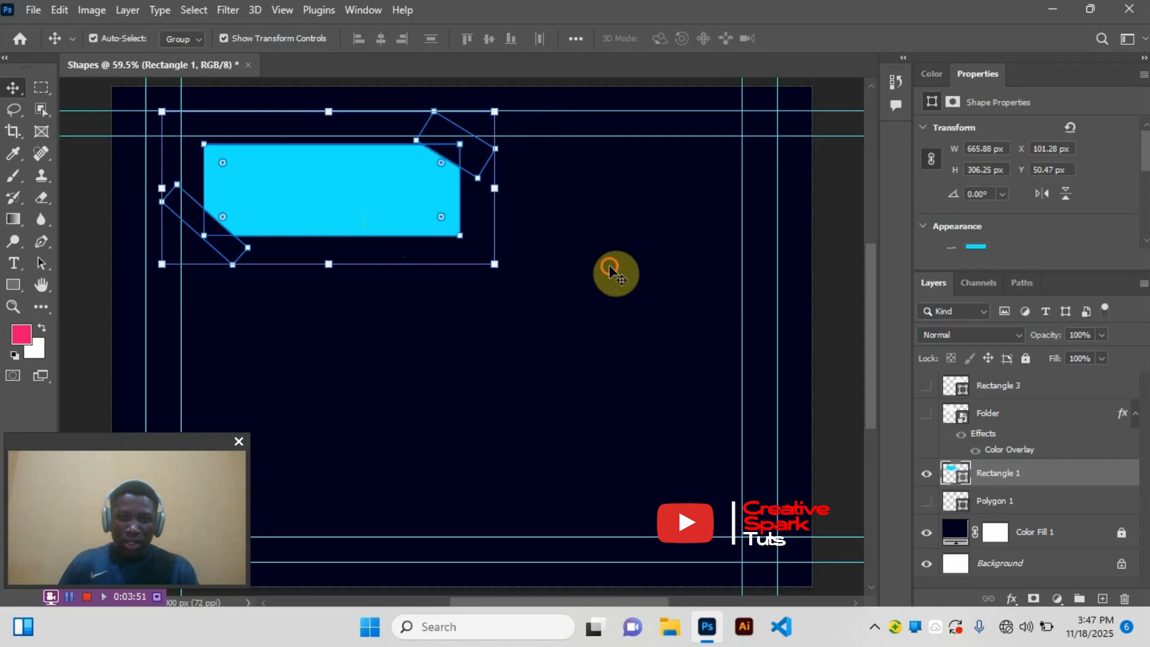
{"action": "left_click", "coordinate": [610, 267]}
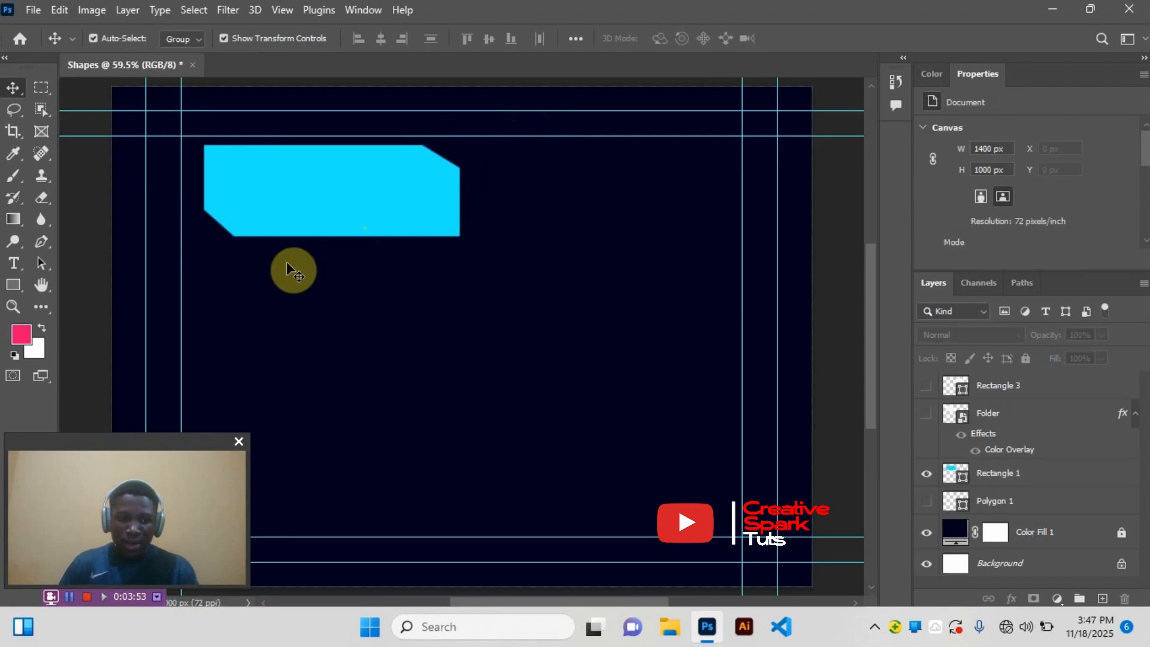
Step: Draw a white rectangle about 544 × 204 px below the cyan cut-corner shape
{"action": "left_click", "coordinate": [13, 284]}
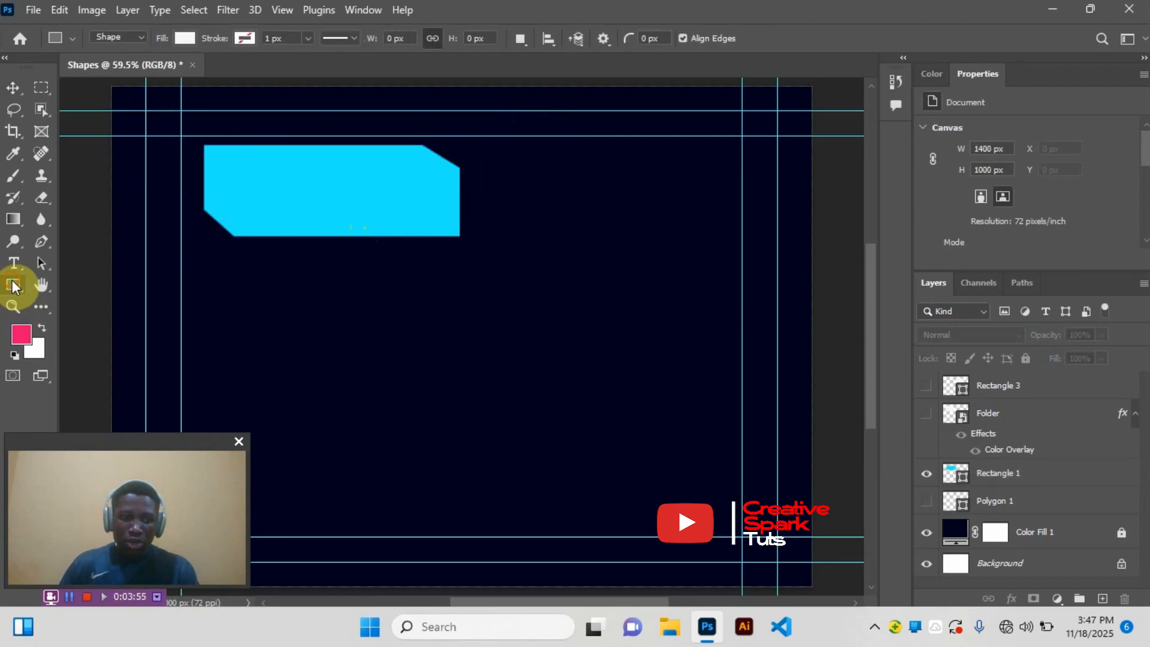
{"action": "right_click", "coordinate": [13, 285]}
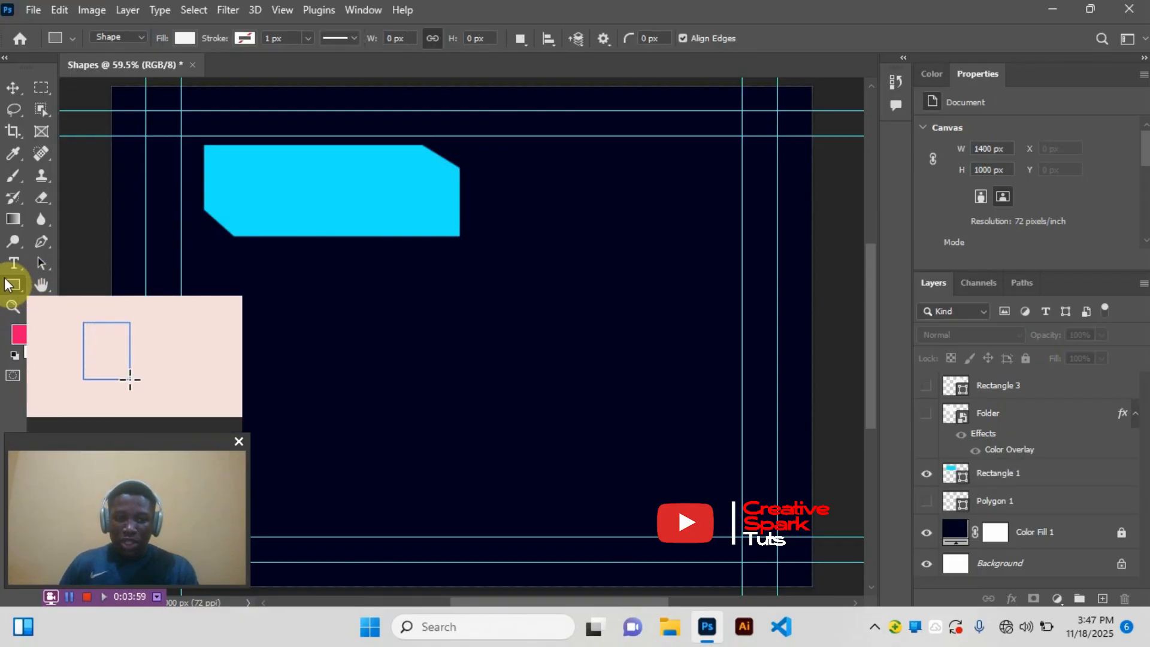
{"action": "left_click_drag", "start_coordinate": [363, 279], "coordinate": [635, 382]}
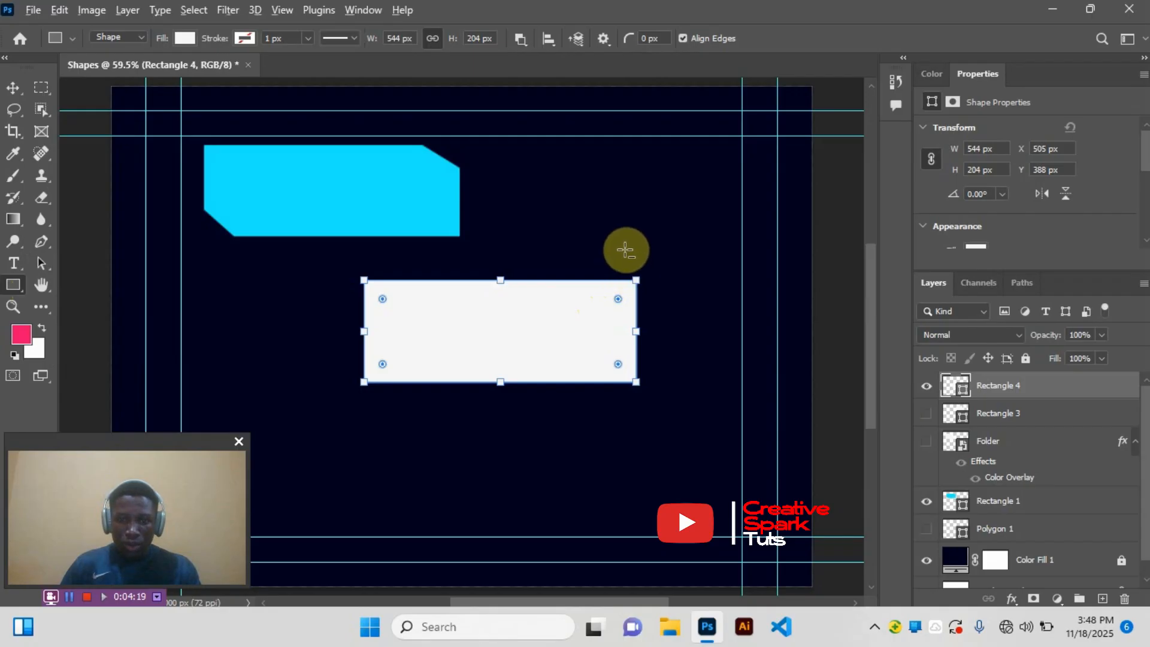
Step: Cut off the white rectangle's upper-right corner by subtracting a rectangle about 96 × 249 px rotated to about -41.65°
{"action": "left_click_drag", "start_coordinate": [619, 252], "coordinate": [668, 342]}
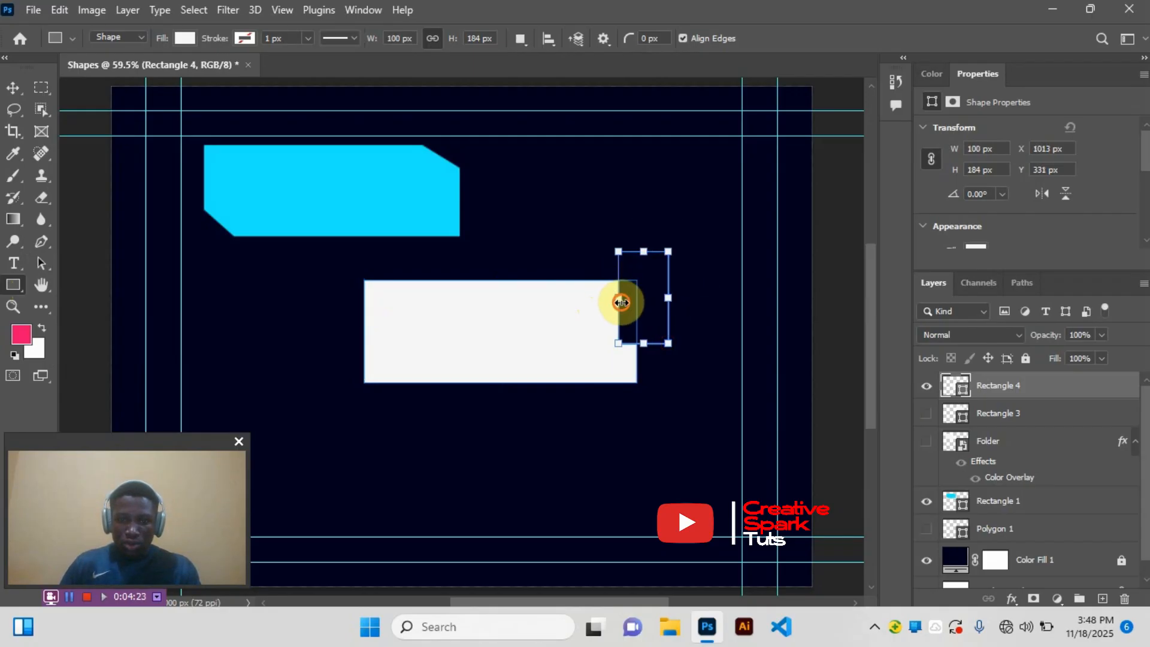
{"action": "left_click_drag", "start_coordinate": [618, 291], "coordinate": [609, 300]}
{"action": "left_click_drag", "start_coordinate": [674, 354], "coordinate": [720, 318]}
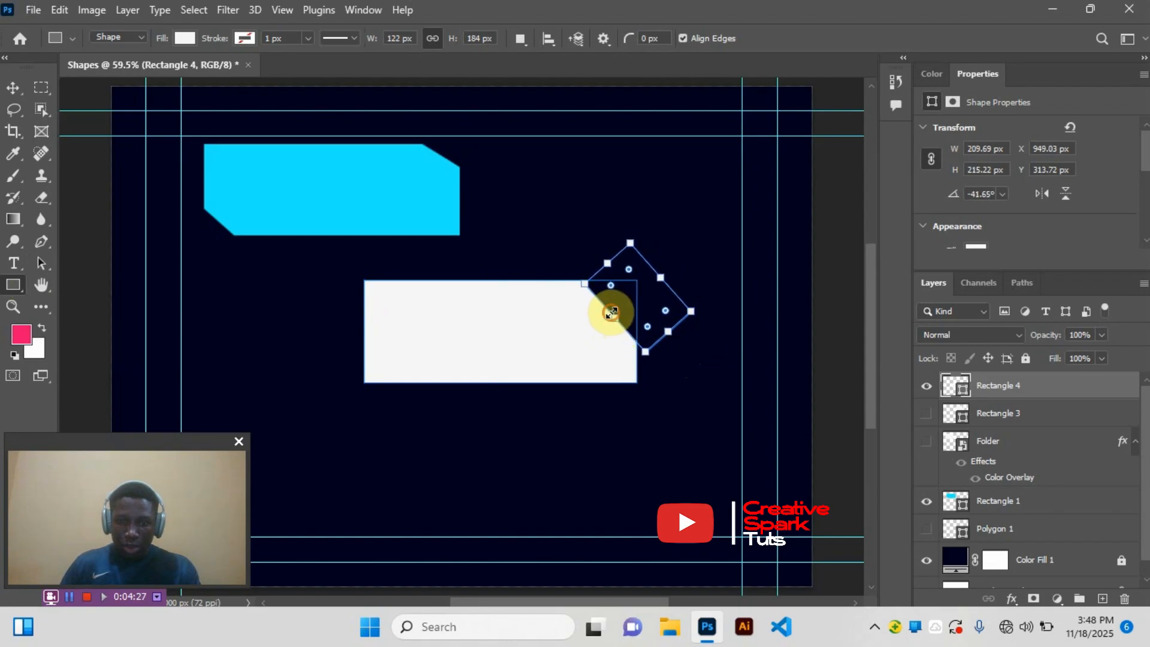
{"action": "mouse_move", "coordinate": [611, 312]}
{"action": "left_mouse_down"}
{"action": "mouse_move", "coordinate": [632, 305]}
{"action": "mouse_move", "coordinate": [616, 303]}
{"action": "left_mouse_up"}
{"action": "left_click_drag", "start_coordinate": [612, 260], "coordinate": [591, 236]}
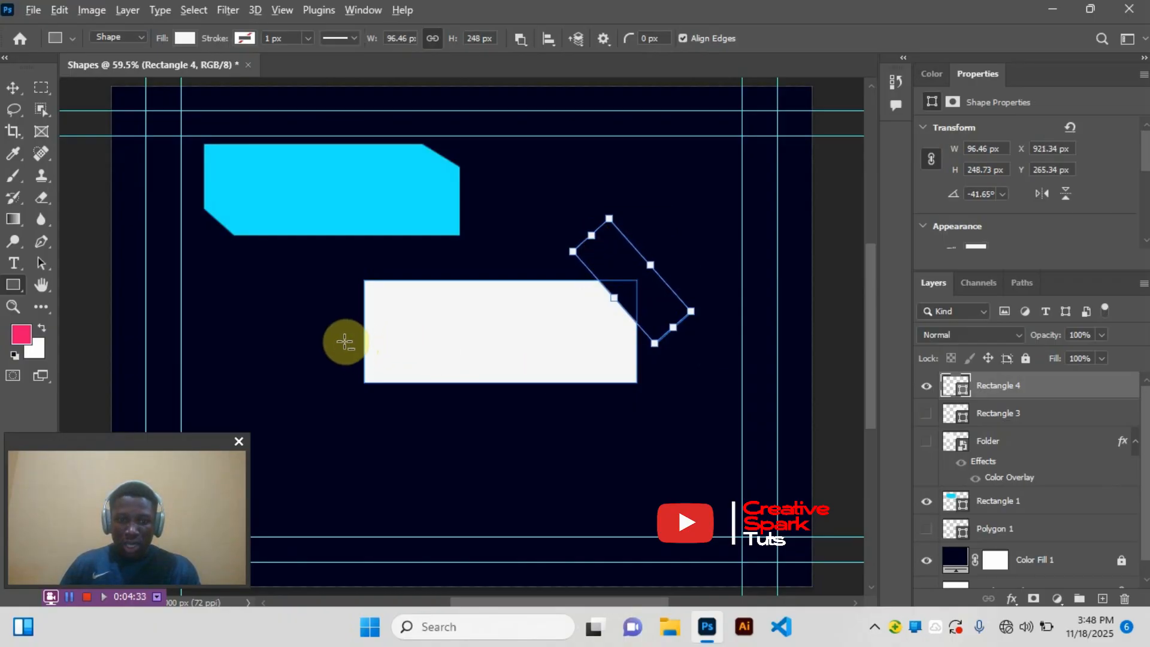
Step: Cut off the white rectangle's lower-left corner by subtracting a rectangle about 64 × 334 px rotated to about -47.32°, and deselect the shape
{"action": "left_click_drag", "start_coordinate": [344, 342], "coordinate": [394, 403]}
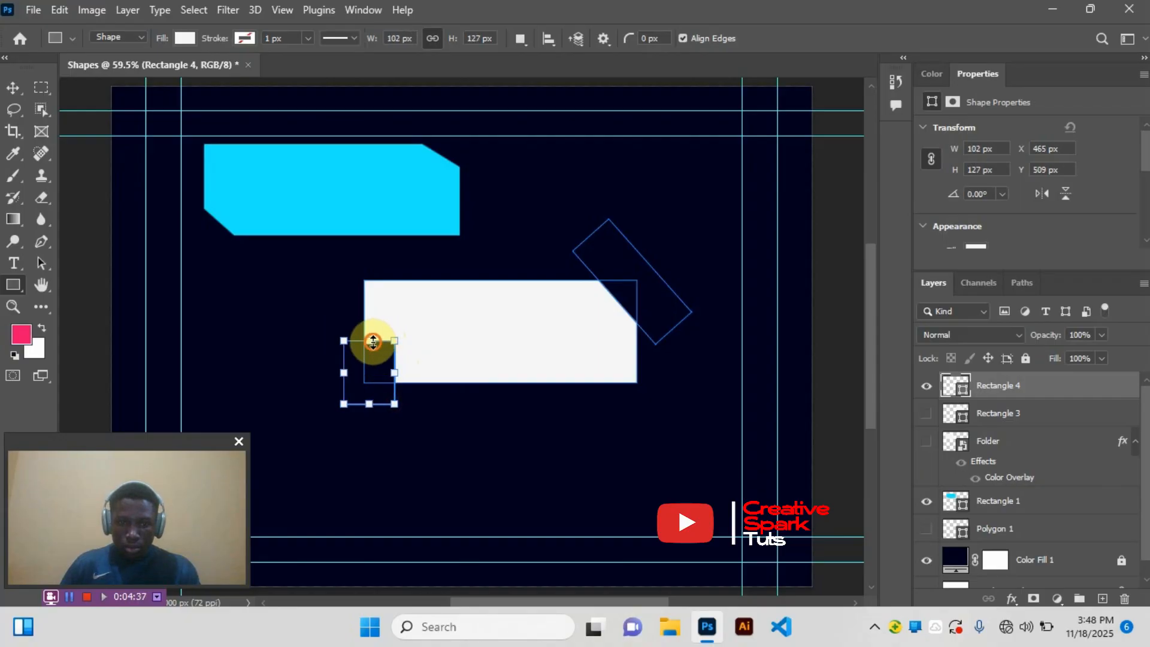
{"action": "left_click_drag", "start_coordinate": [373, 341], "coordinate": [359, 308]}
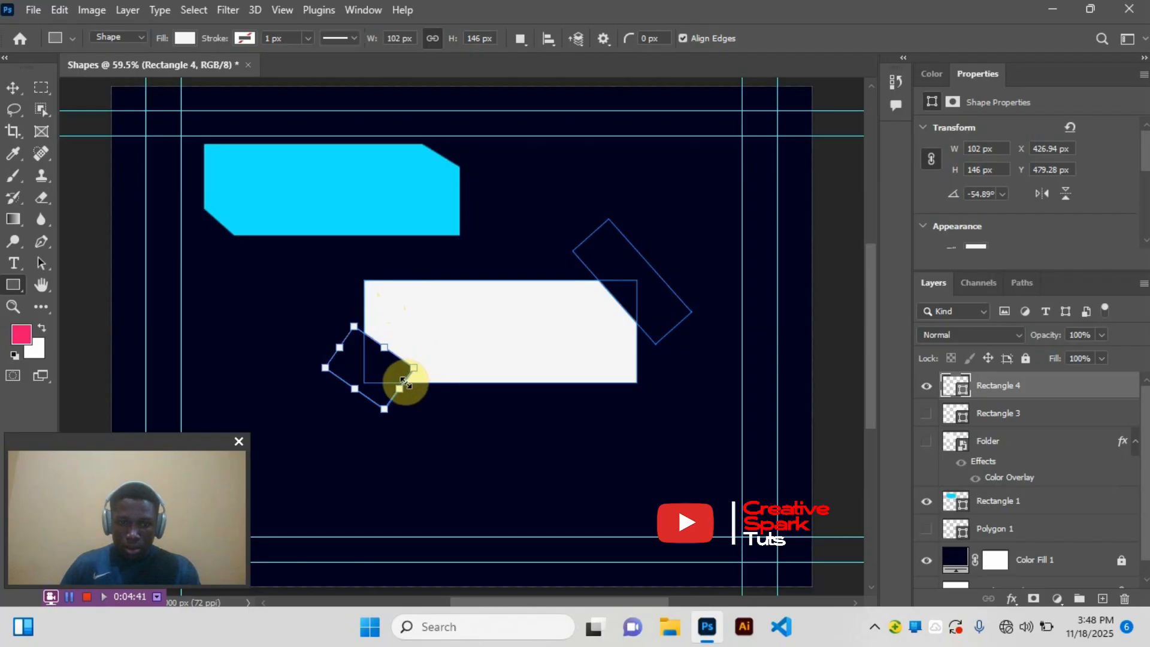
{"action": "left_click_drag", "start_coordinate": [401, 387], "coordinate": [381, 367]}
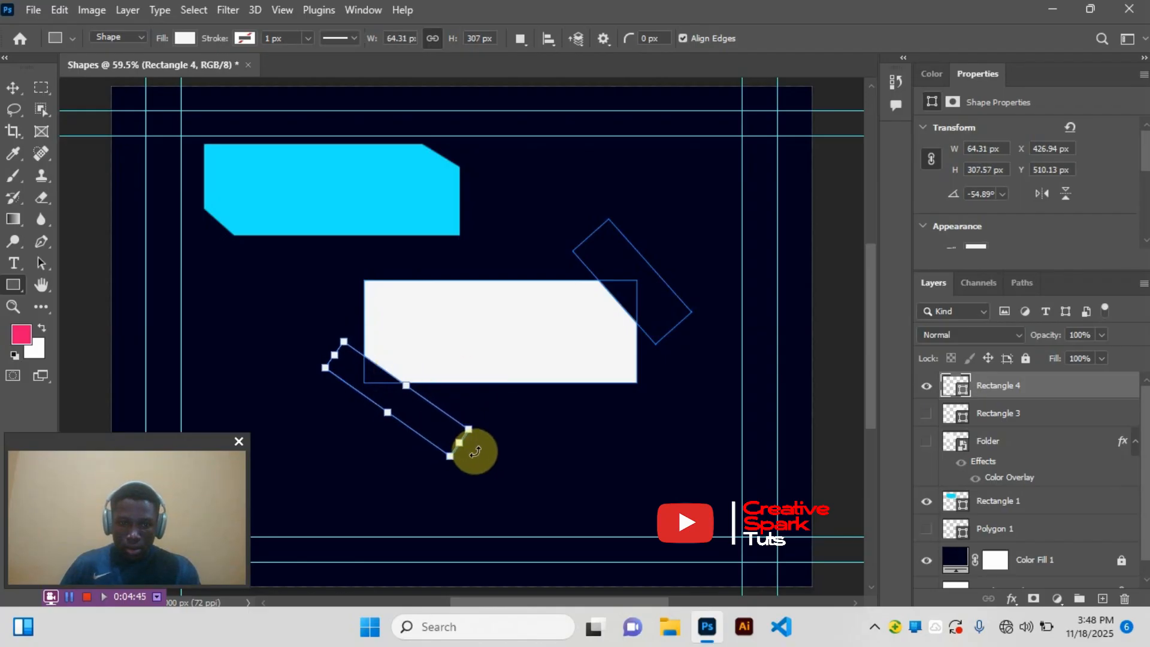
{"action": "left_click_drag", "start_coordinate": [473, 449], "coordinate": [455, 452]}
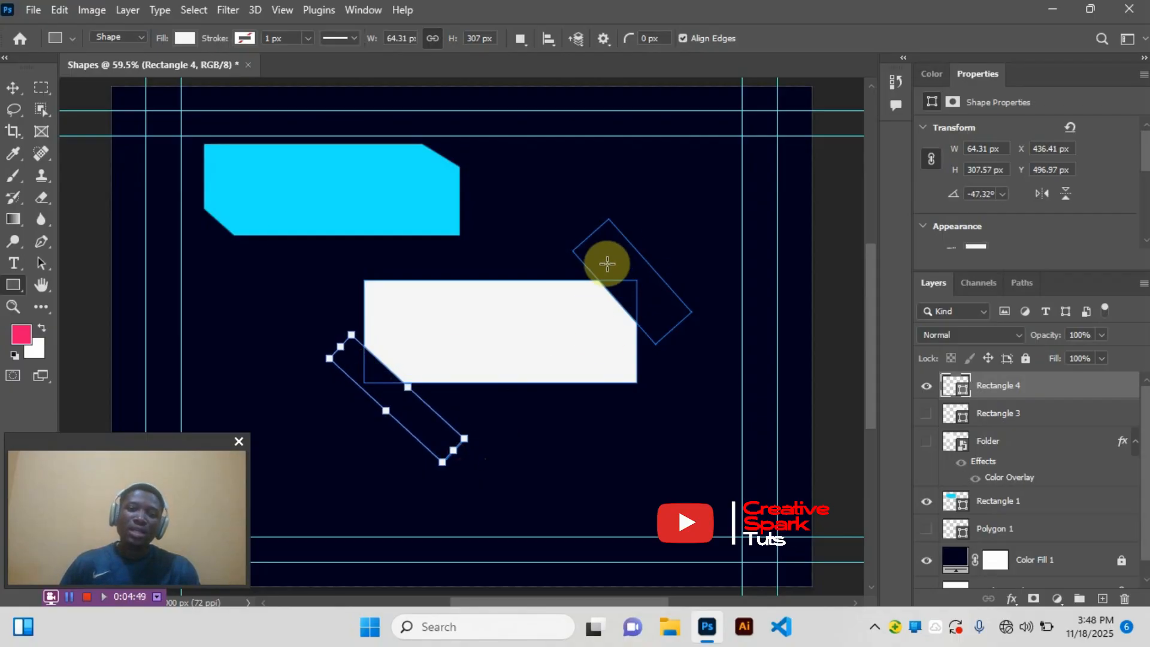
{"action": "left_click_drag", "start_coordinate": [341, 346], "coordinate": [331, 335]}
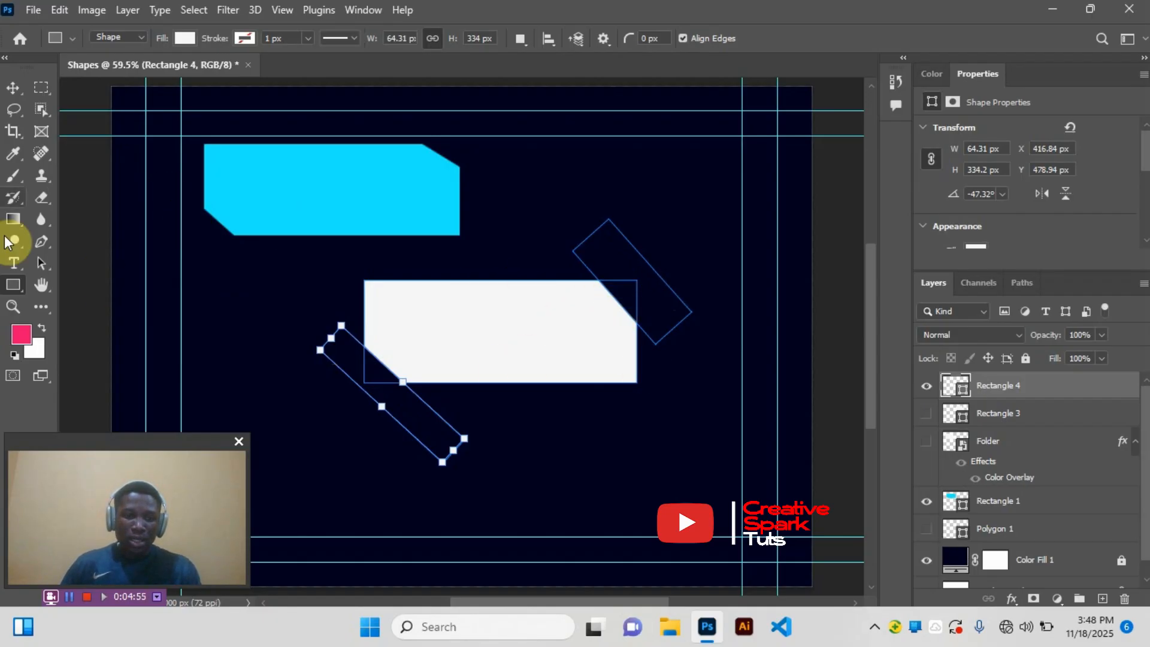
{"action": "left_click", "coordinate": [13, 87]}
{"action": "left_click", "coordinate": [183, 285]}
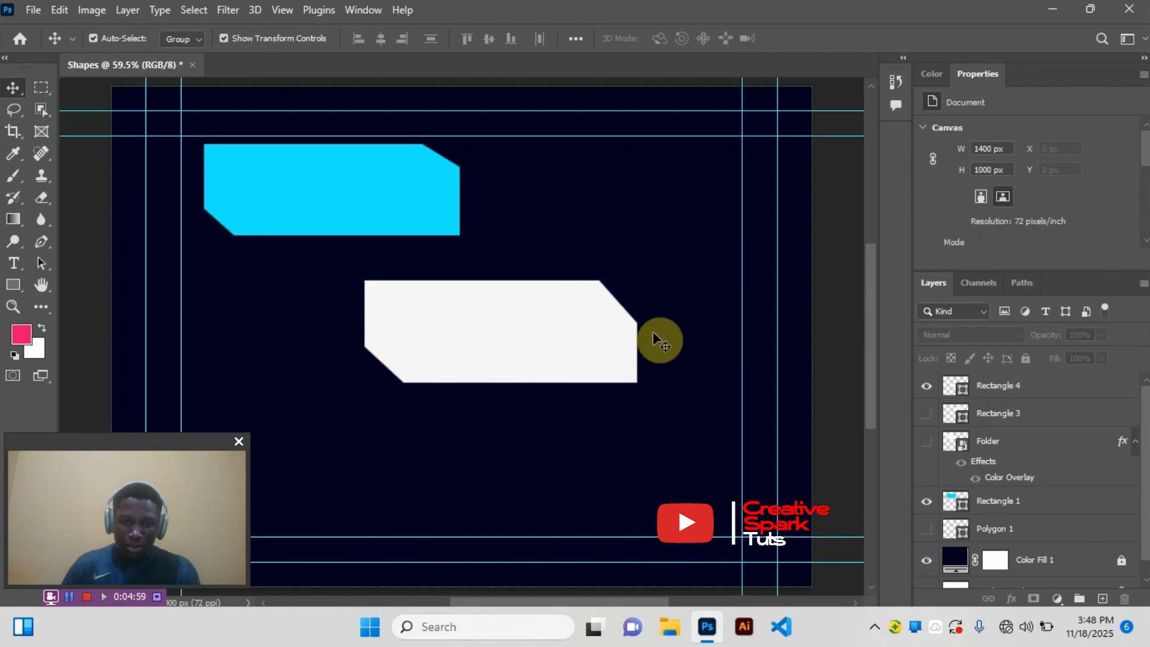
Step: Select the subtracted path at the white shape's upper-right corner and nudge it 10 px up
{"action": "left_click", "coordinate": [458, 340]}
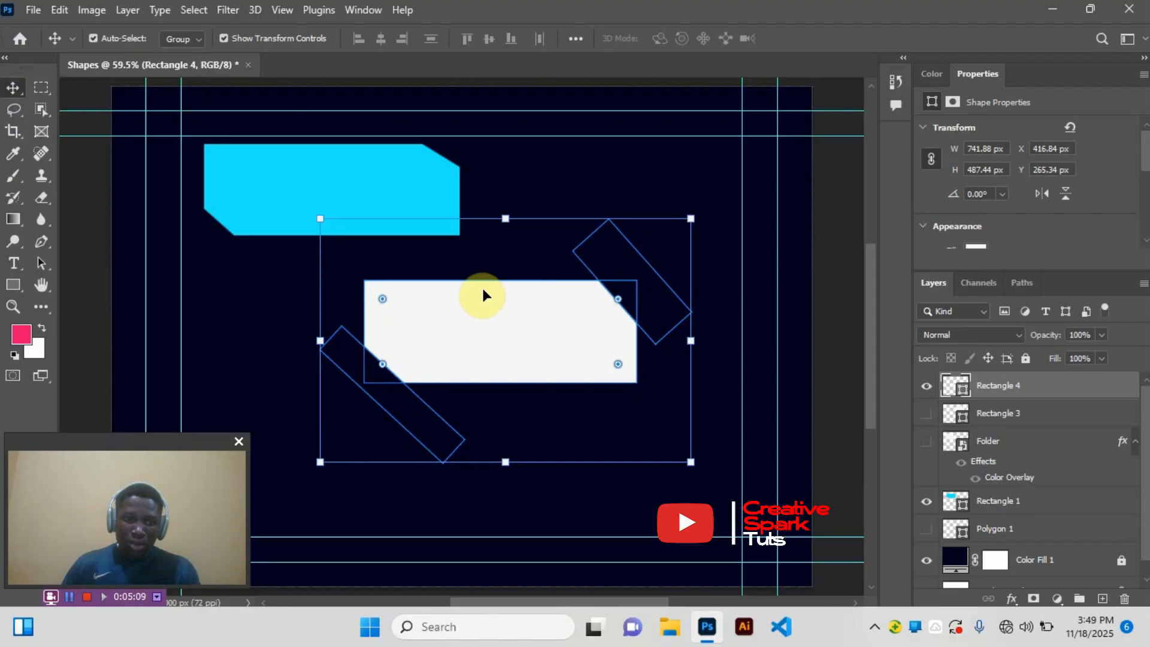
{"action": "left_click", "coordinate": [42, 264]}
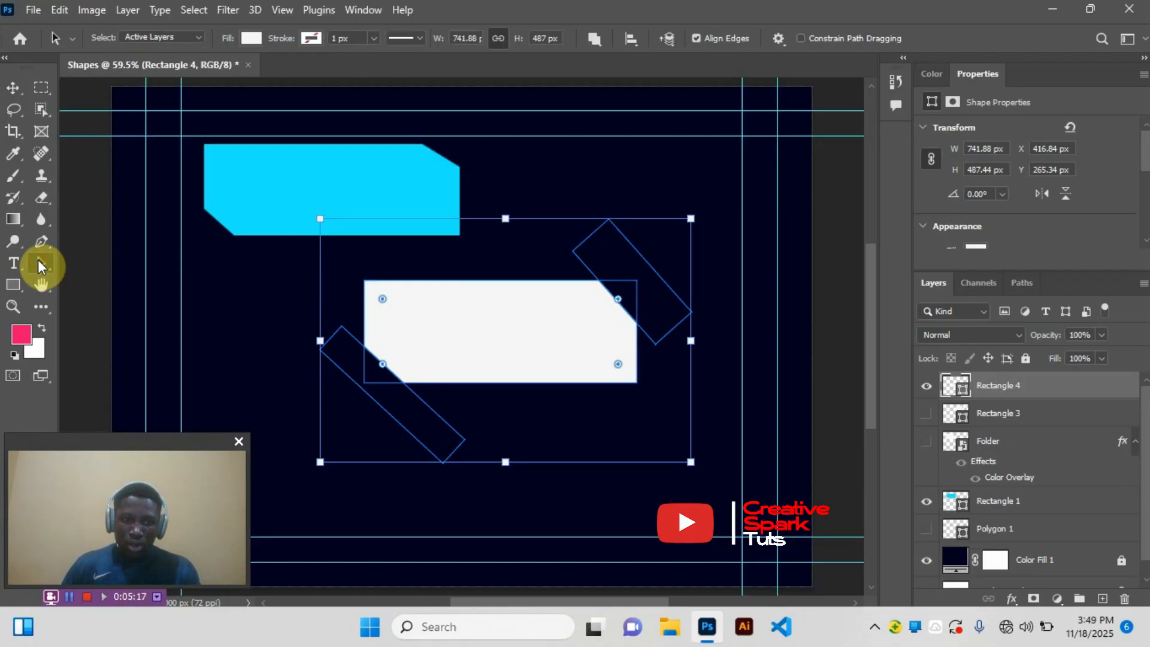
{"action": "left_click", "coordinate": [355, 341]}
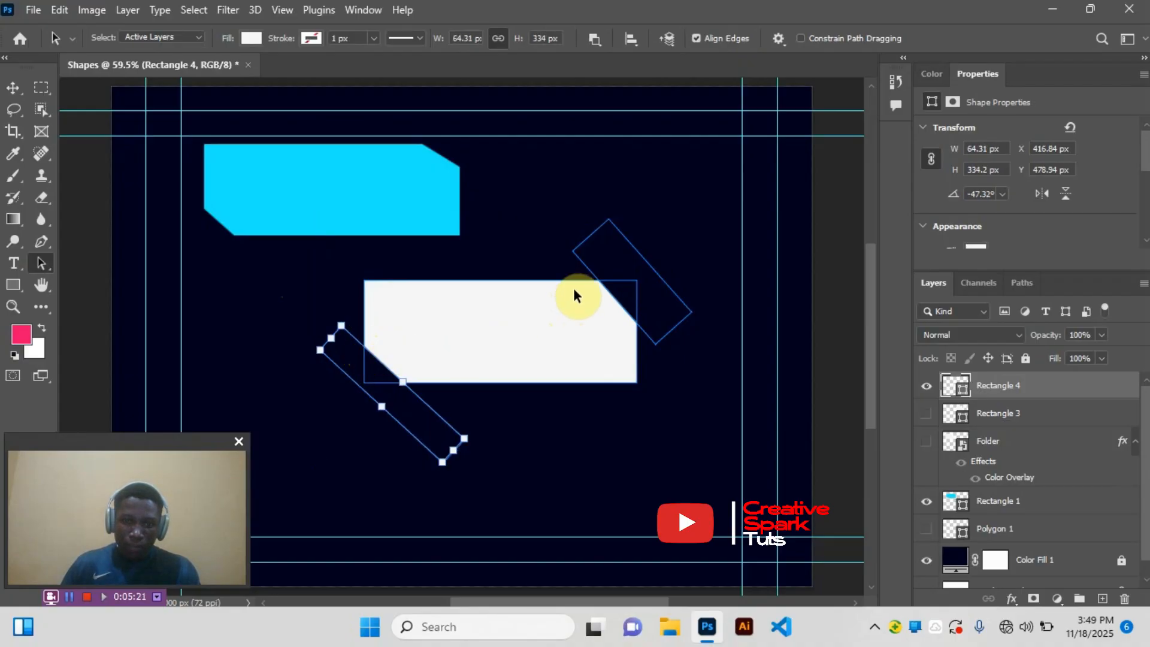
{"action": "left_click", "coordinate": [591, 274]}
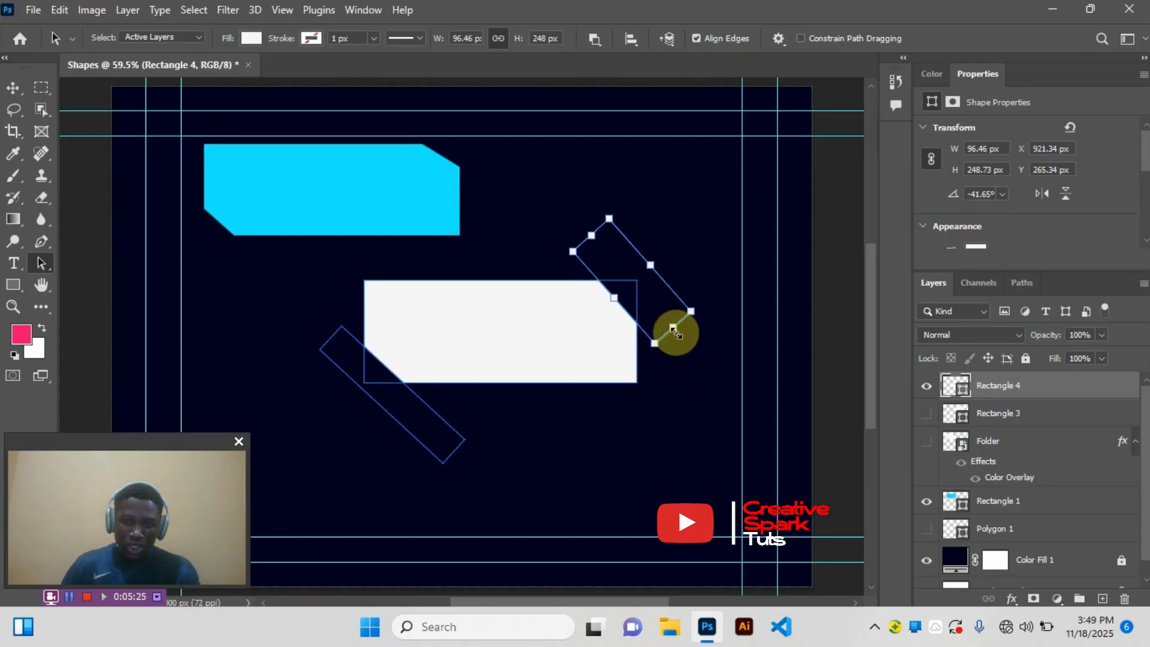
{"action": "left_click", "coordinate": [690, 312]}
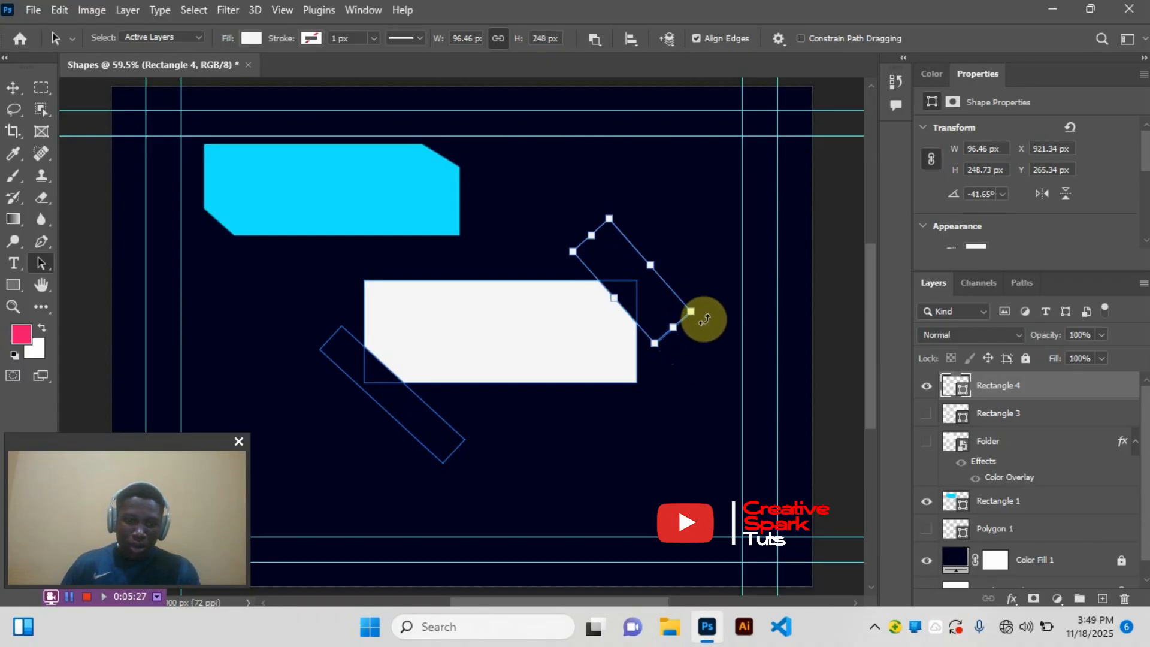
{"action": "key", "text": "shift+Up"}
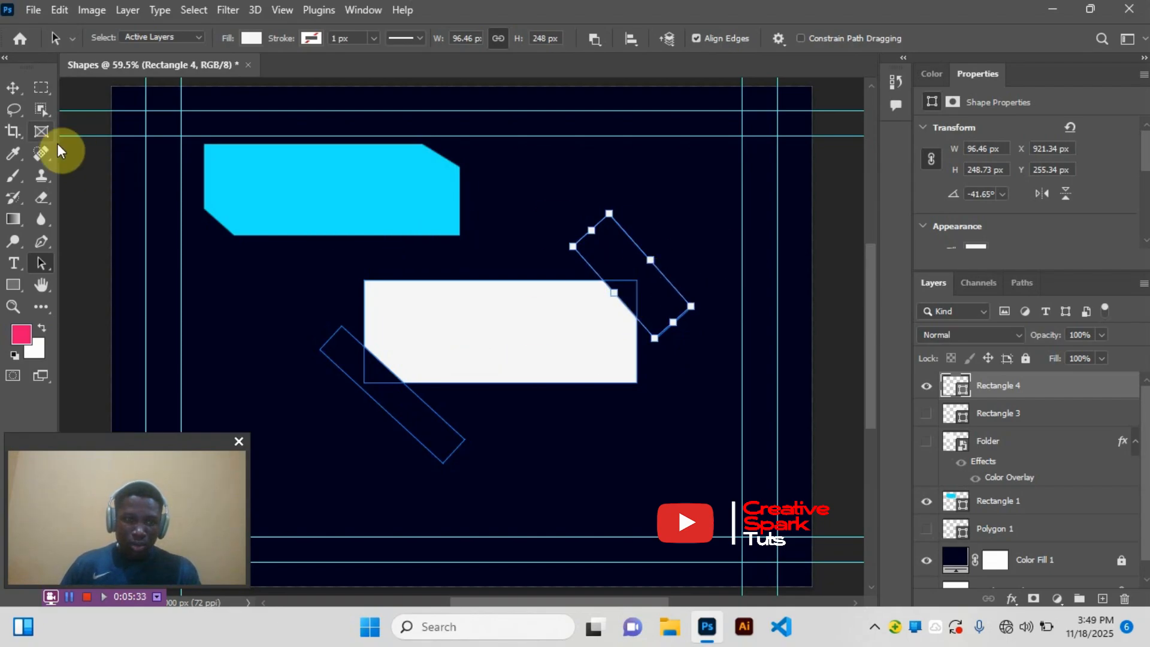
Step: Move the white cut-corner shape up beside the cyan one
{"action": "left_click", "coordinate": [12, 88]}
{"action": "left_click", "coordinate": [748, 432]}
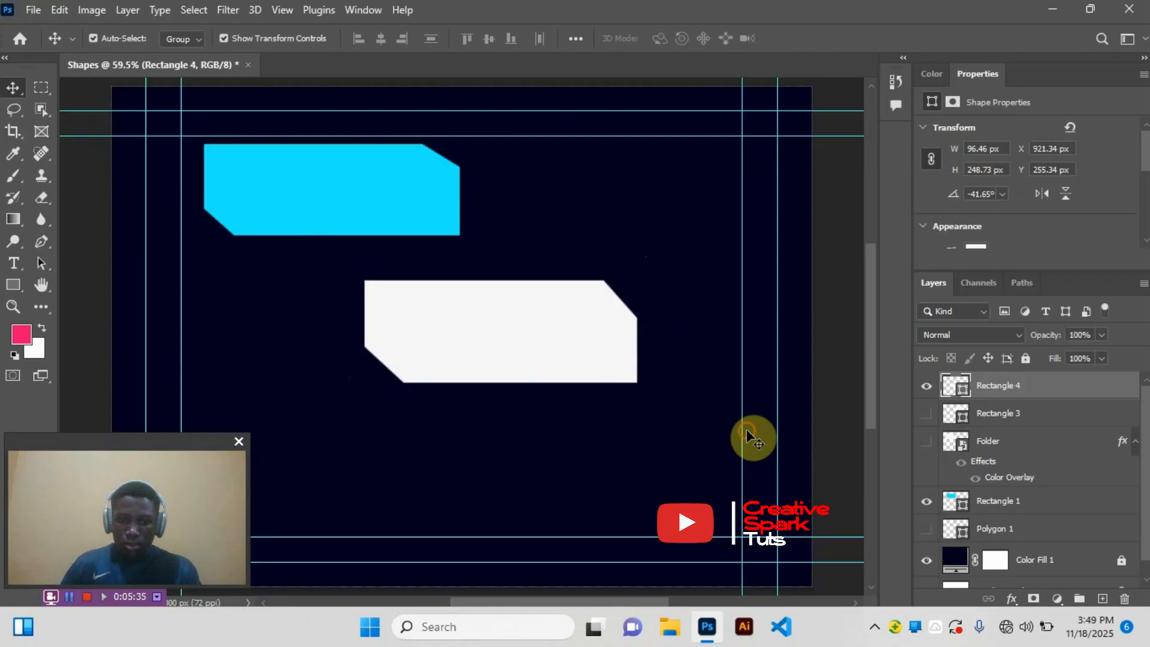
{"action": "left_click_drag", "start_coordinate": [590, 366], "coordinate": [728, 236]}
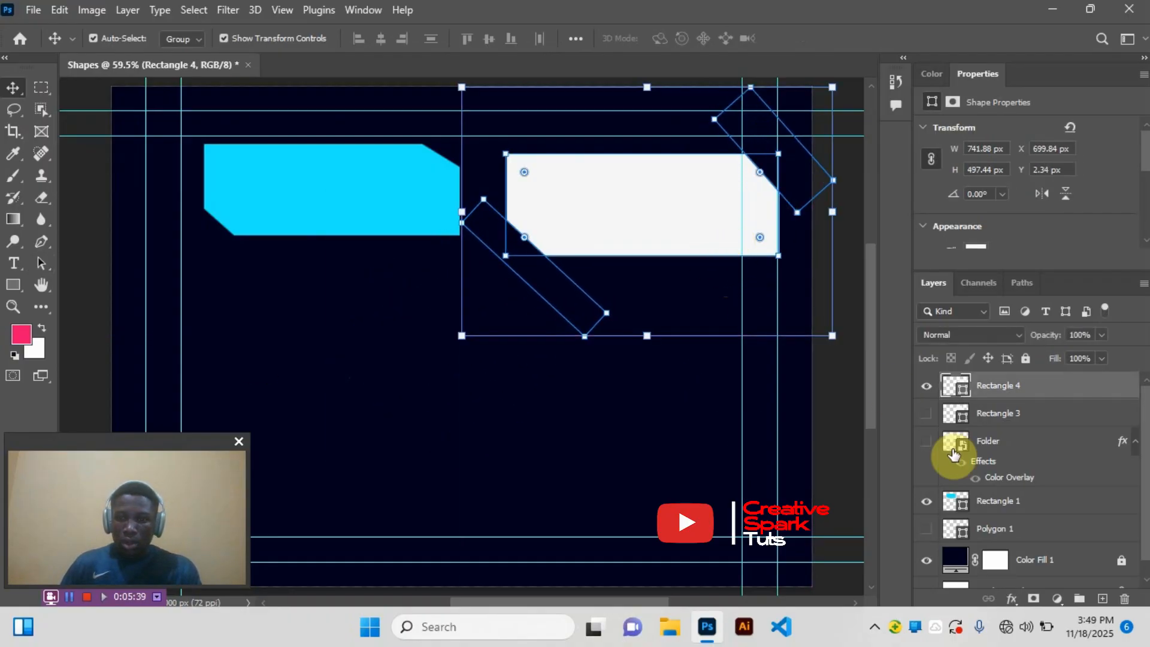
Step: Hide the Rectangle 4 and Rectangle 1 layers and show the Polygon 1 layer
{"action": "left_click", "coordinate": [926, 384]}
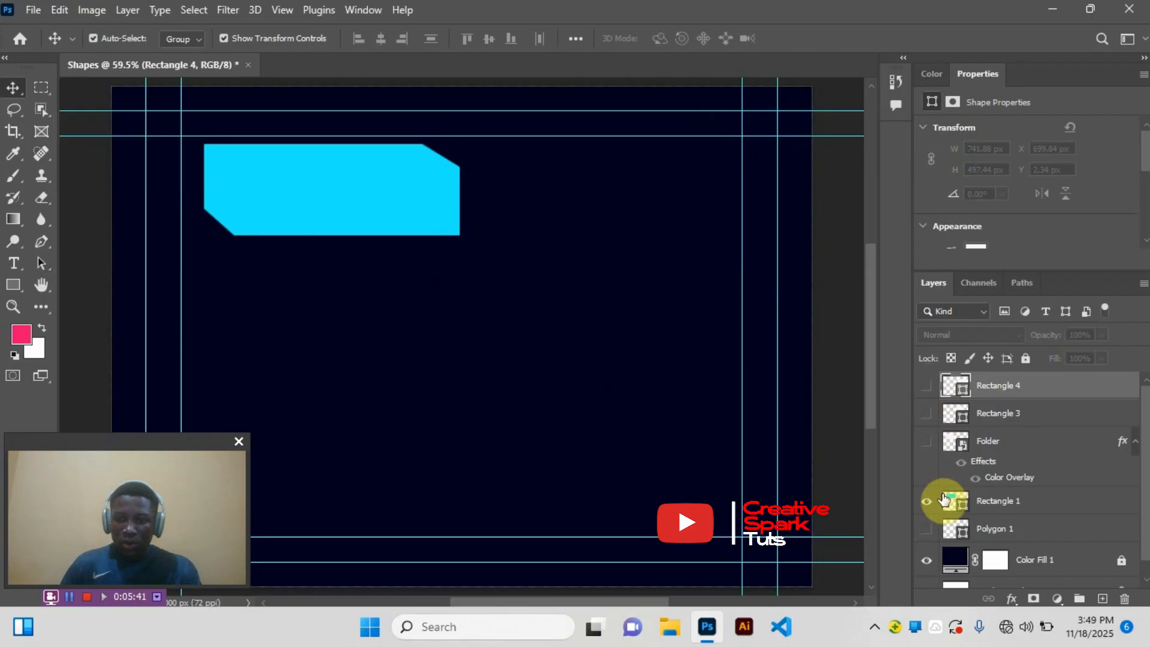
{"action": "left_click", "coordinate": [927, 529]}
{"action": "left_click", "coordinate": [926, 501]}
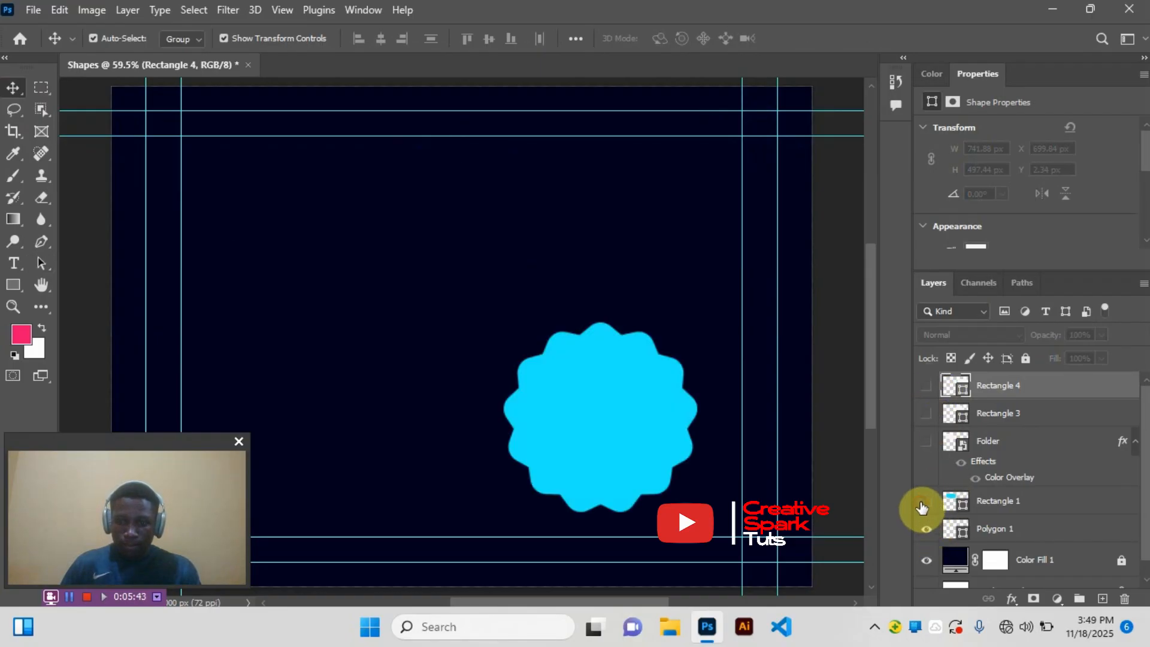
Step: Move the cyan scalloped badge to the canvas's upper-left area, at about X 123 px, Y 85 px, and deselect it
{"action": "left_click_drag", "start_coordinate": [644, 441], "coordinate": [327, 261]}
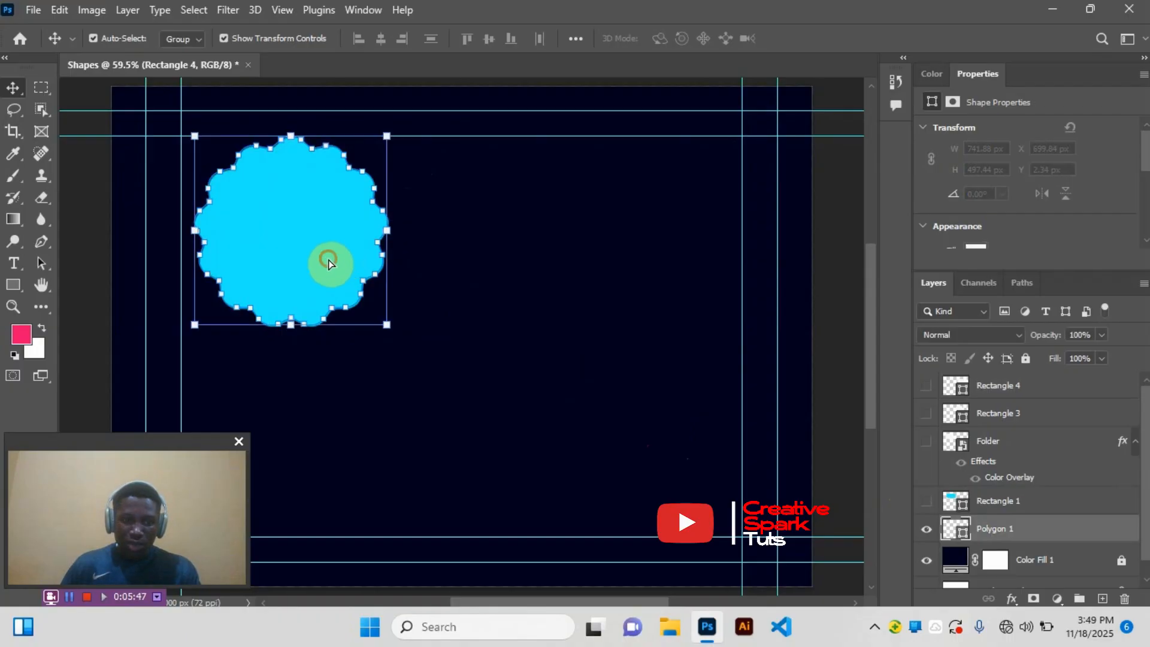
{"action": "left_click", "coordinate": [459, 280]}
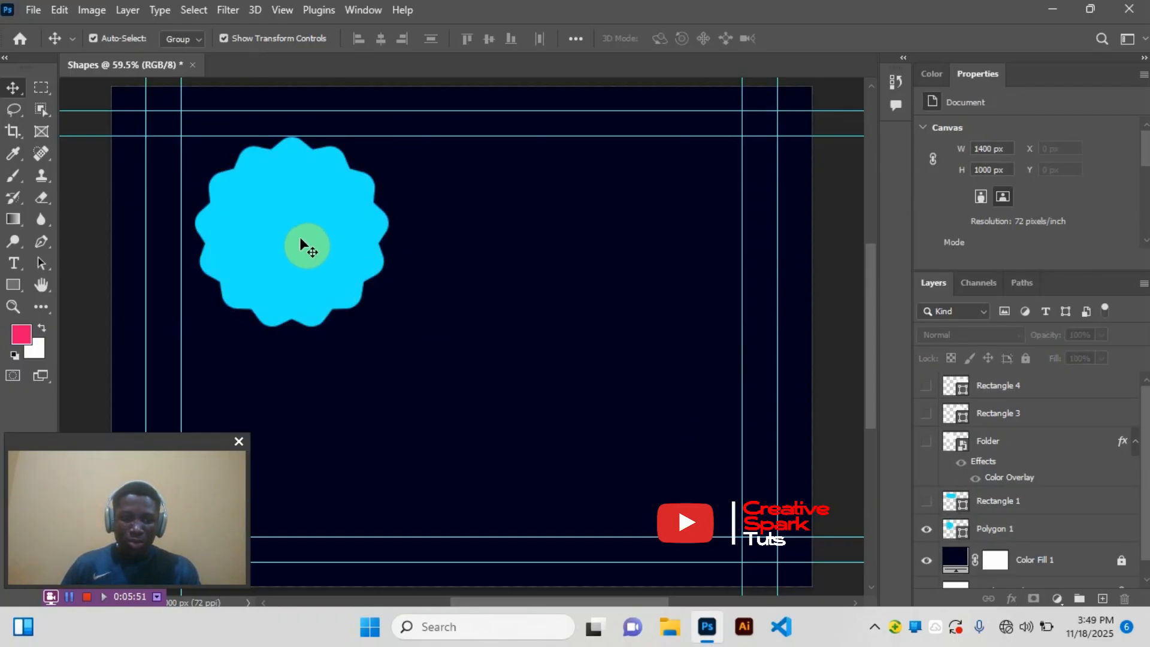
{"action": "mouse_move", "coordinate": [299, 236]}
{"action": "left_mouse_down"}
{"action": "mouse_move", "coordinate": [269, 229]}
{"action": "mouse_move", "coordinate": [284, 231]}
{"action": "left_mouse_up"}
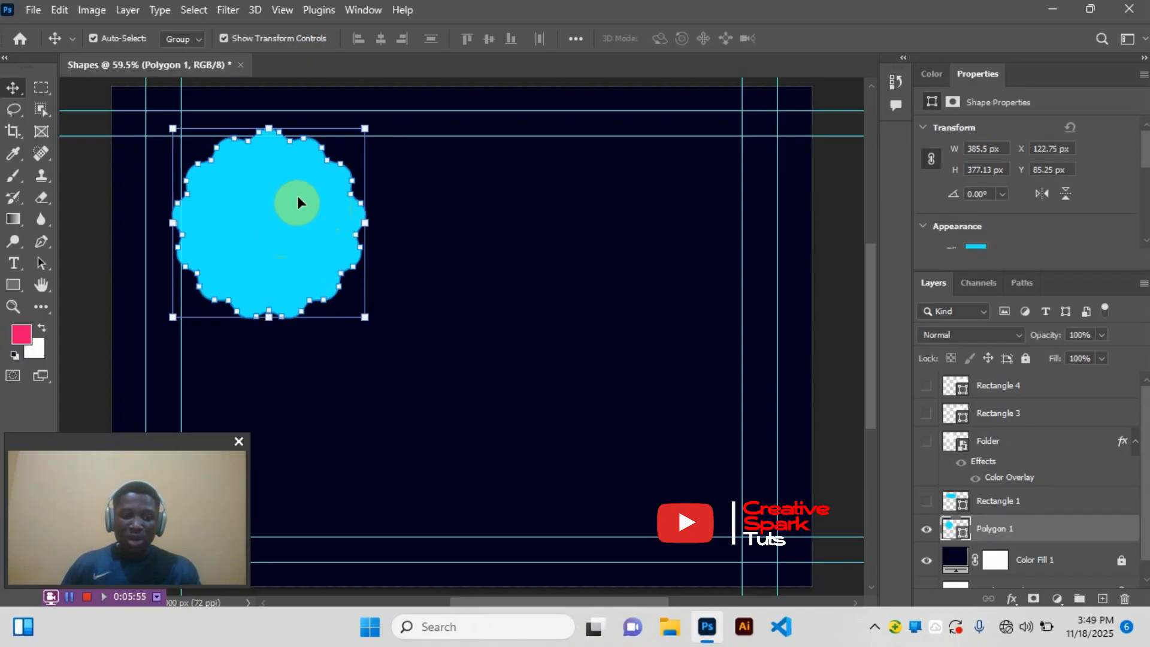
{"action": "left_click", "coordinate": [479, 208]}
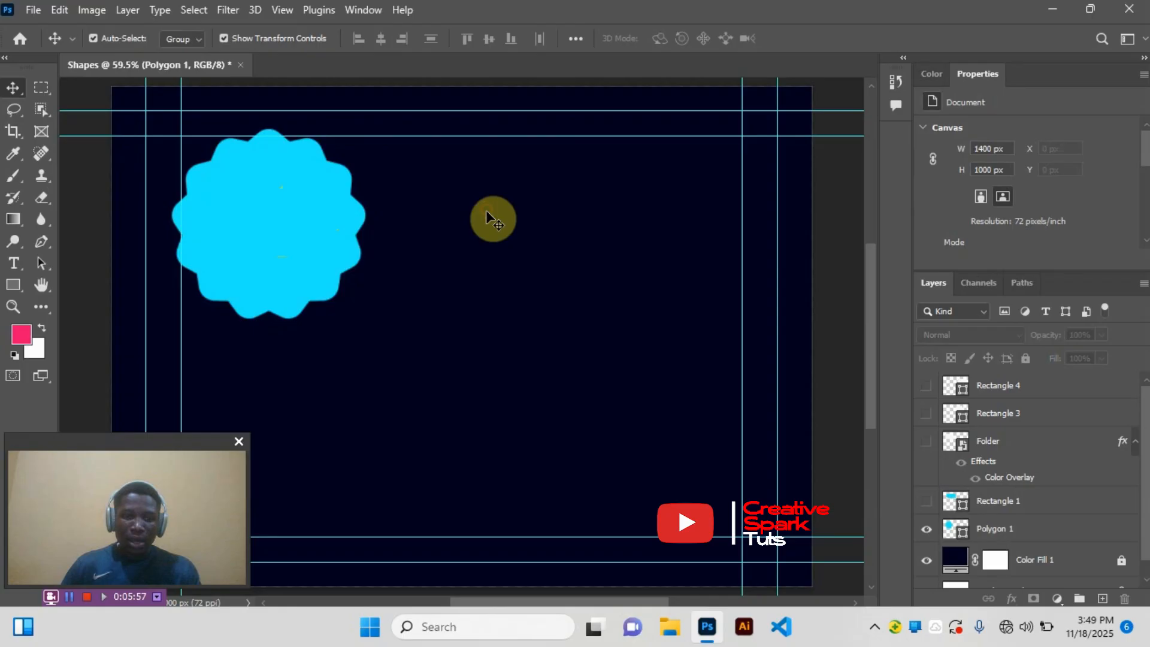
{"action": "left_click", "coordinate": [221, 238]}
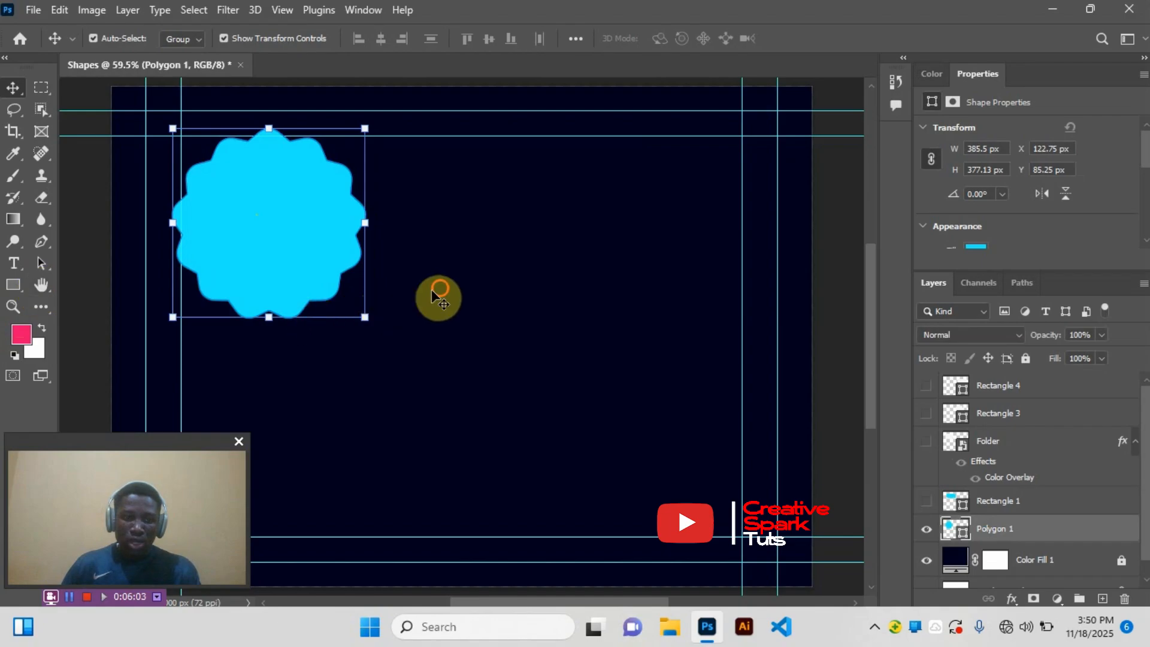
{"action": "left_click", "coordinate": [431, 290]}
Step: Draw a white seven-sided polygon about 457 × 446 px to the right of the cyan badge with the Polygon tool
{"action": "left_click", "coordinate": [14, 285]}
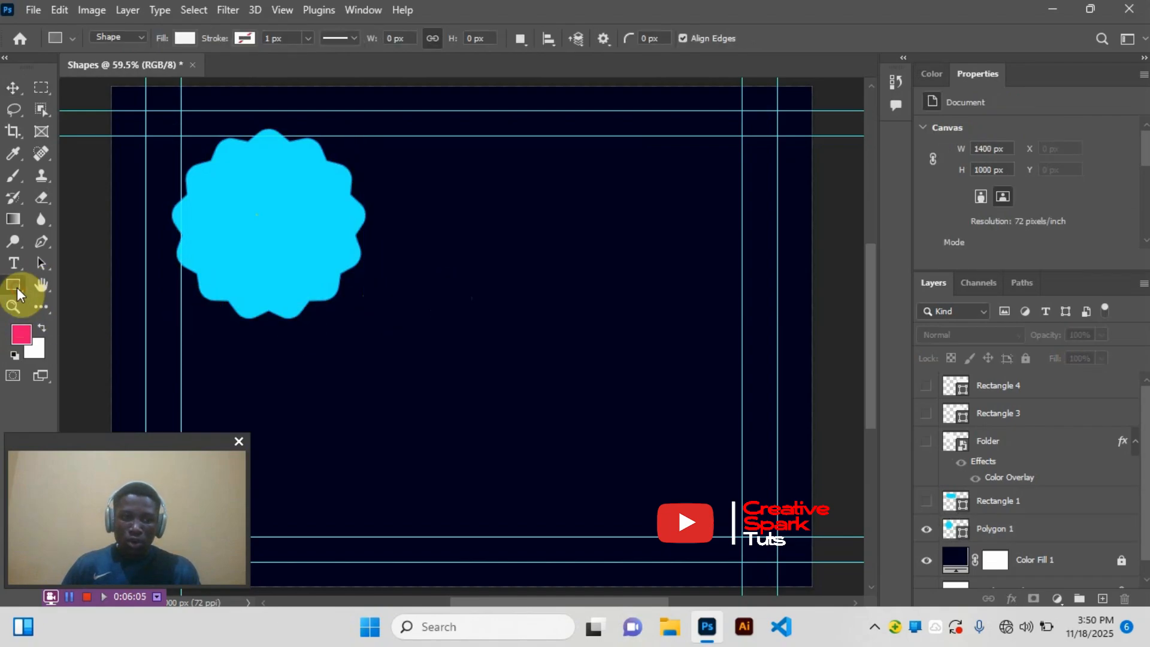
{"action": "right_click", "coordinate": [18, 286]}
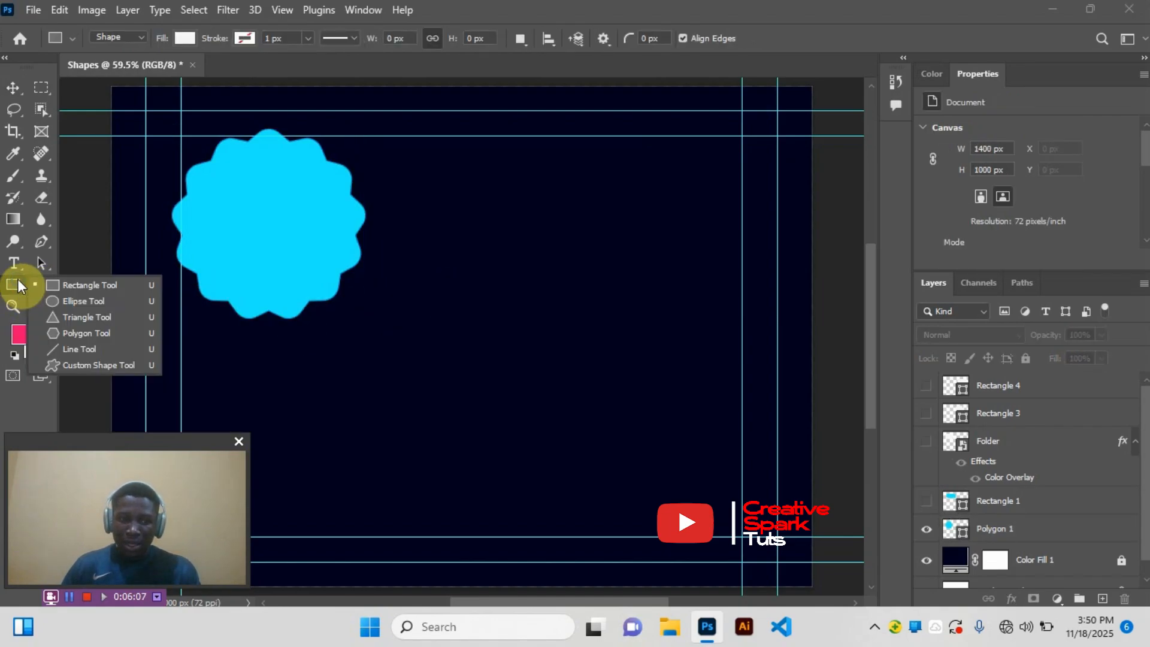
{"action": "left_click", "coordinate": [74, 333]}
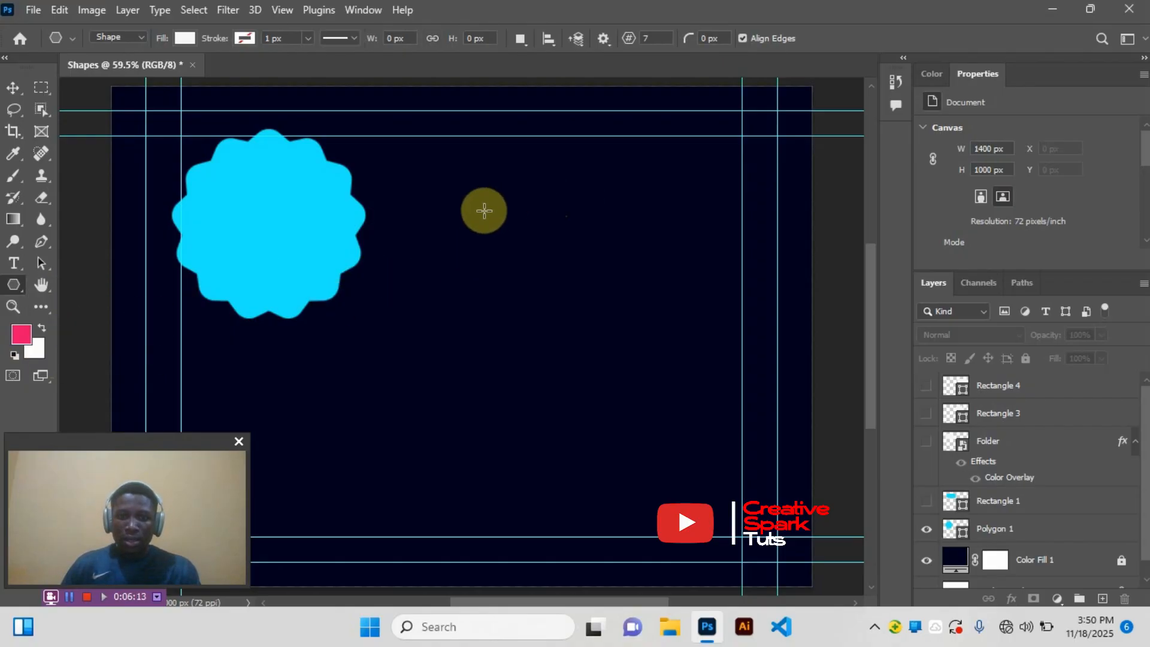
{"action": "left_click_drag", "start_coordinate": [481, 209], "coordinate": [688, 408]}
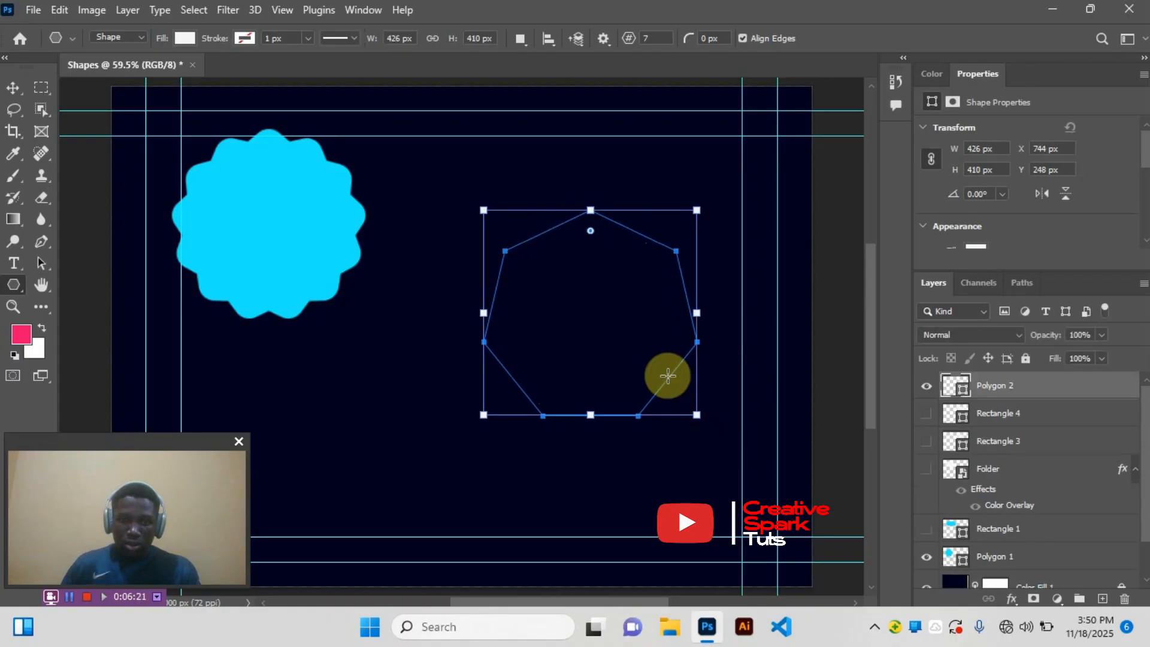
{"action": "key", "text": "ctrl+z"}
{"action": "left_click_drag", "start_coordinate": [455, 221], "coordinate": [687, 461]}
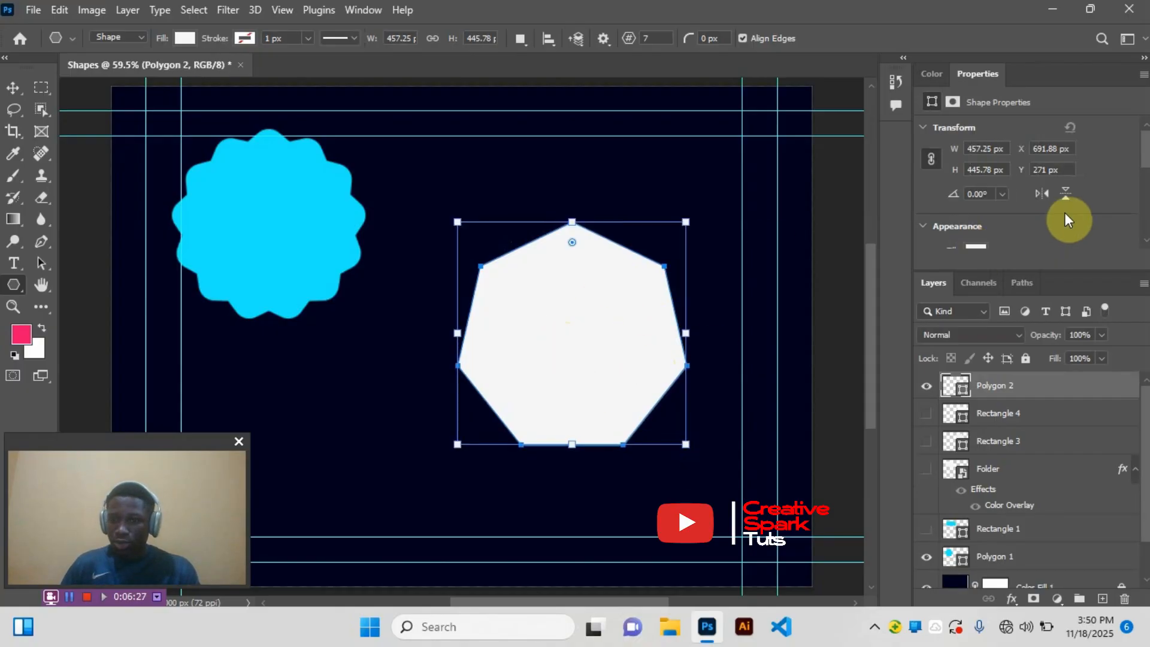
Step: Raise the white polygon's number of sides to 12 and try 8 as the side count
{"action": "mouse_move", "coordinate": [1145, 150]}
{"action": "left_mouse_down"}
{"action": "mouse_move", "coordinate": [1145, 175]}
{"action": "mouse_move", "coordinate": [1144, 123]}
{"action": "left_mouse_up"}
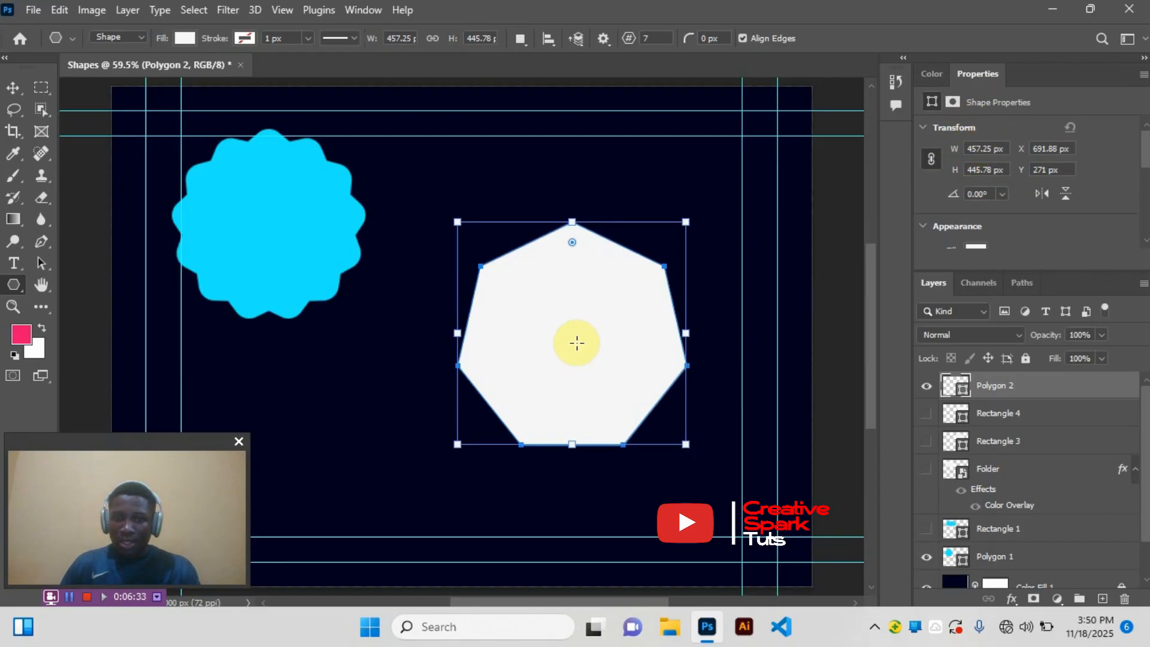
{"action": "mouse_move", "coordinate": [1144, 159]}
{"action": "left_mouse_down"}
{"action": "mouse_move", "coordinate": [1147, 212]}
{"action": "mouse_move", "coordinate": [1147, 198]}
{"action": "left_mouse_up"}
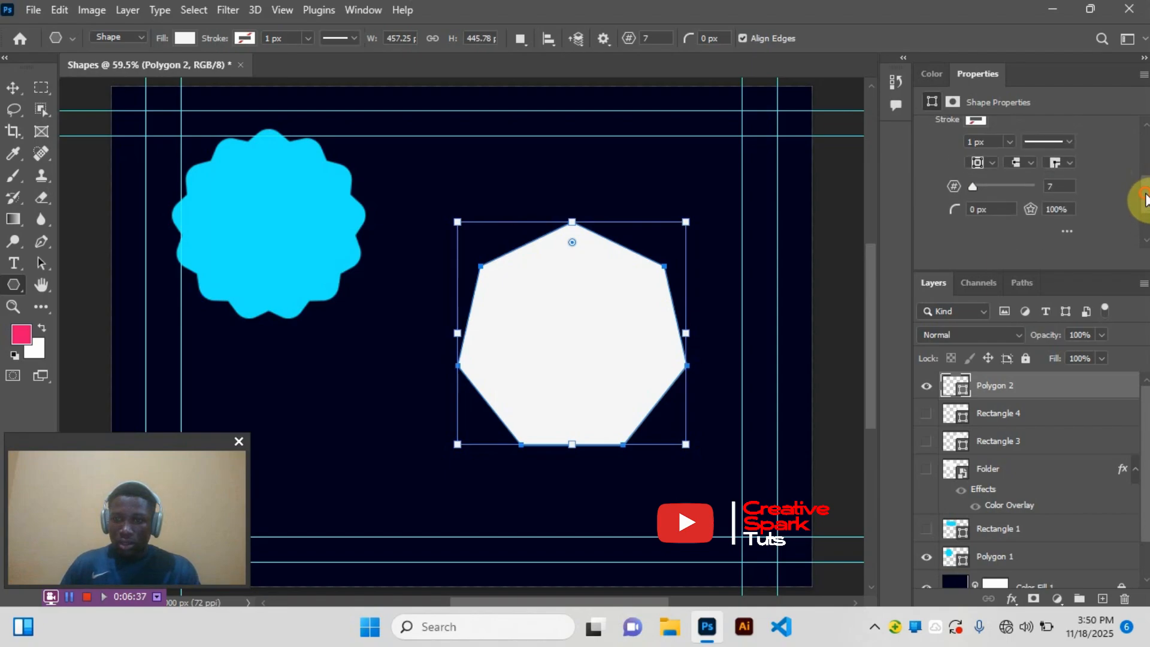
{"action": "left_click", "coordinate": [979, 186]}
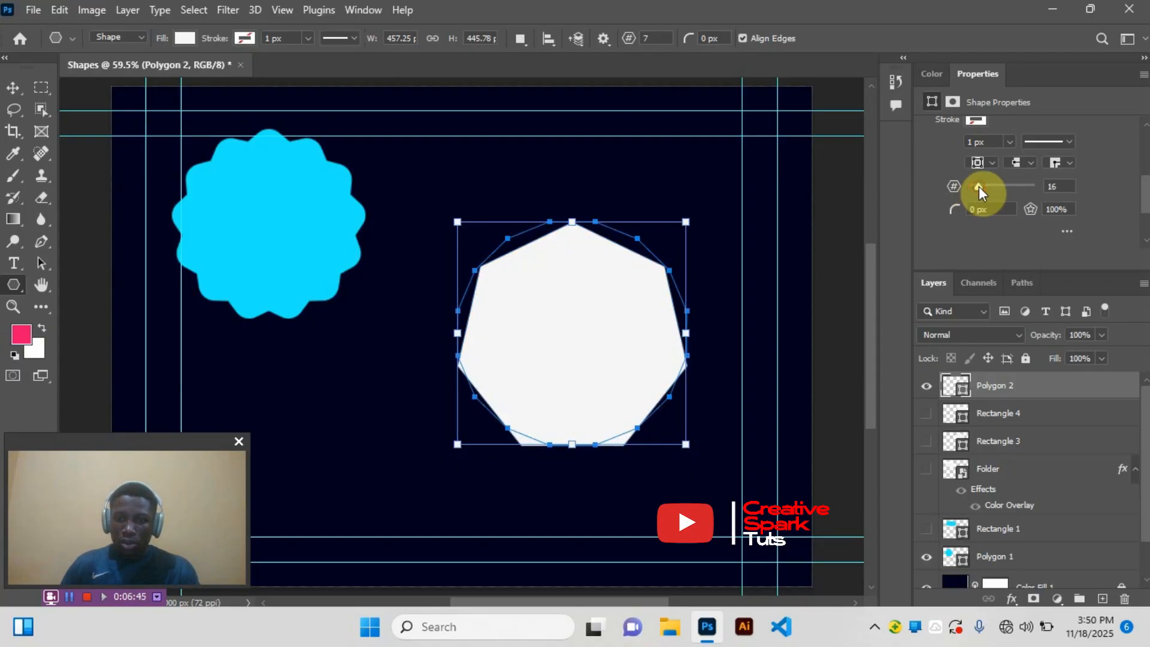
{"action": "left_click_drag", "start_coordinate": [979, 186], "coordinate": [982, 186]}
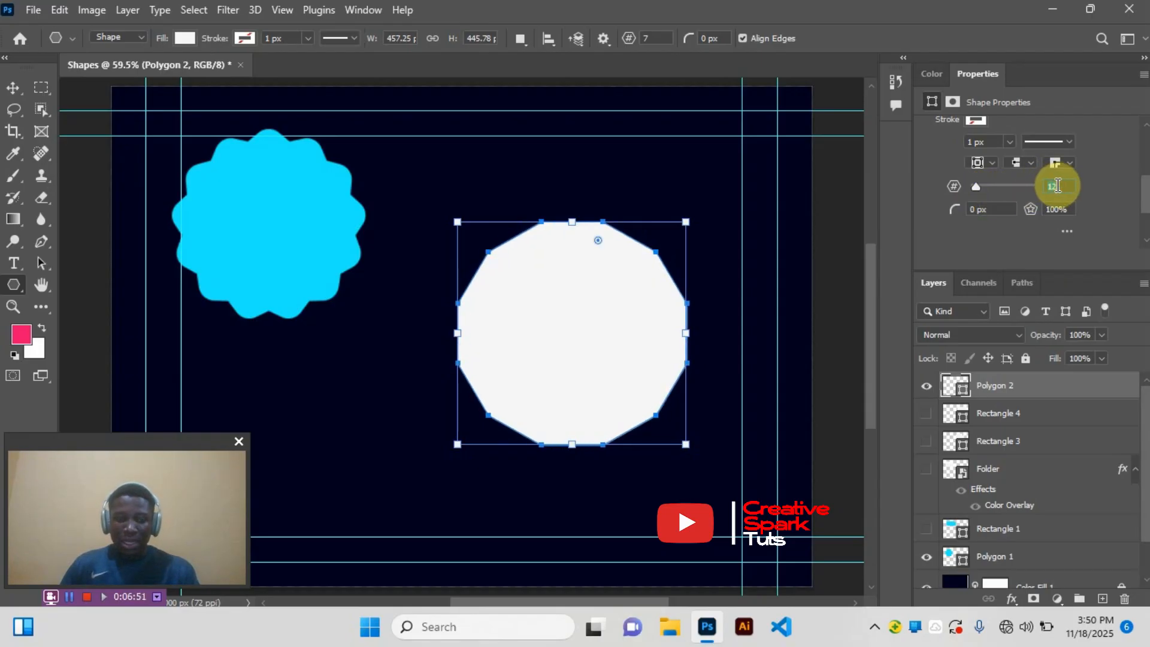
{"action": "type", "text": "8"}
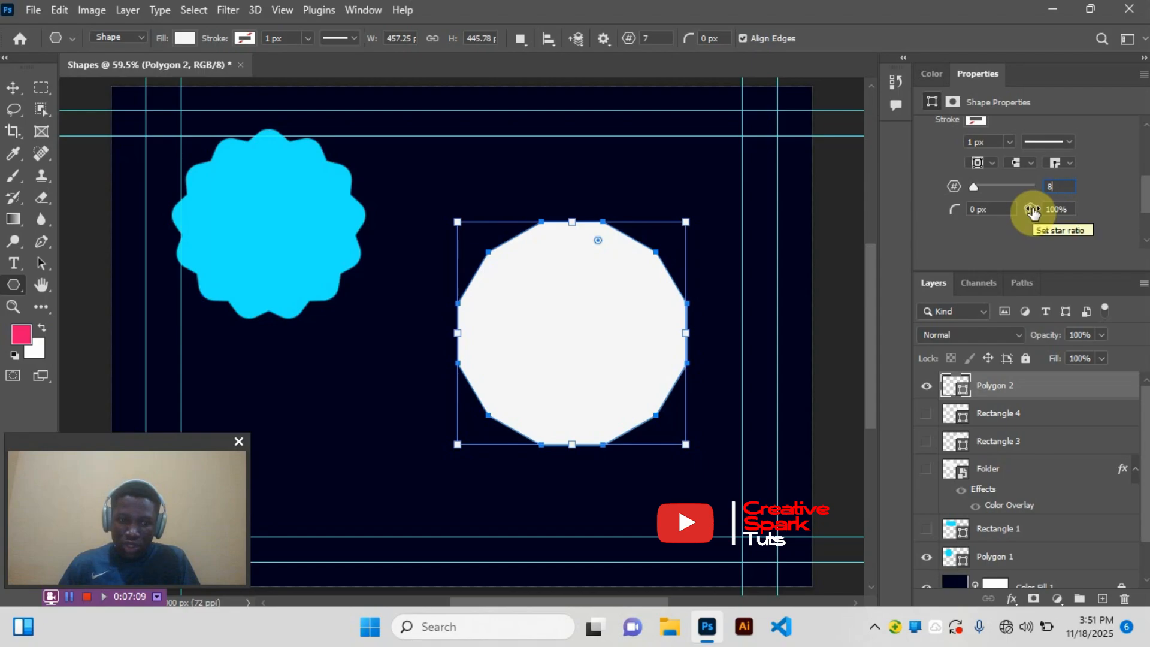
Step: Turn the white polygon into a 12-pointed badge with a star ratio of 93%, and deselect it
{"action": "left_click_drag", "start_coordinate": [1030, 210], "coordinate": [1017, 214]}
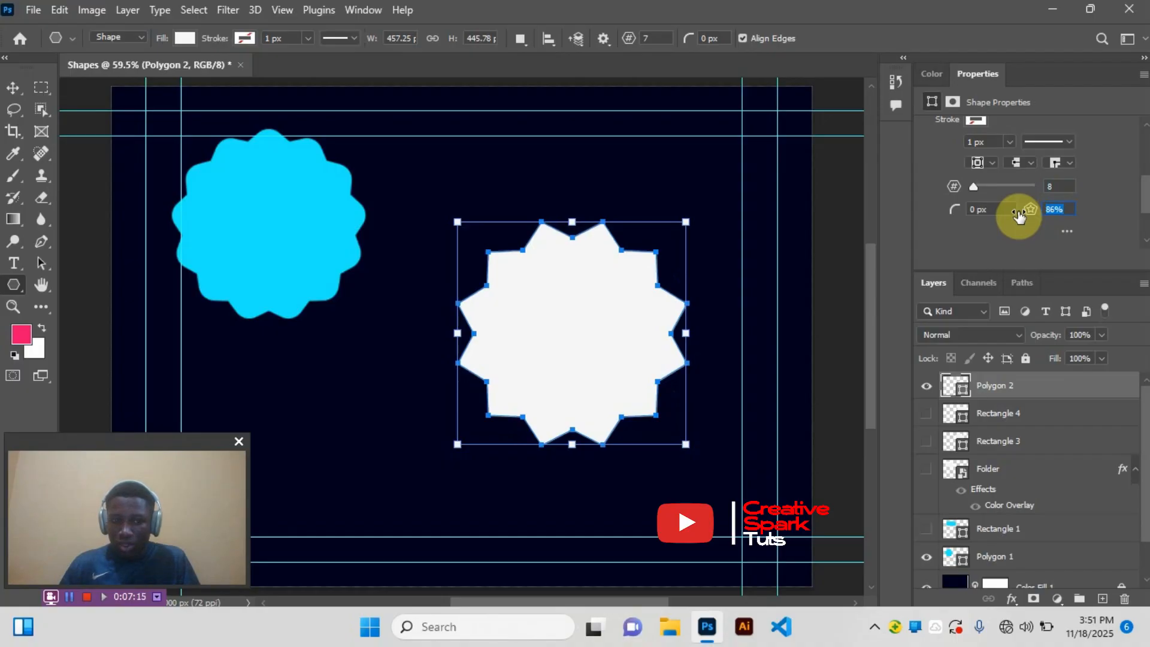
{"action": "left_click_drag", "start_coordinate": [1017, 216], "coordinate": [1025, 217]}
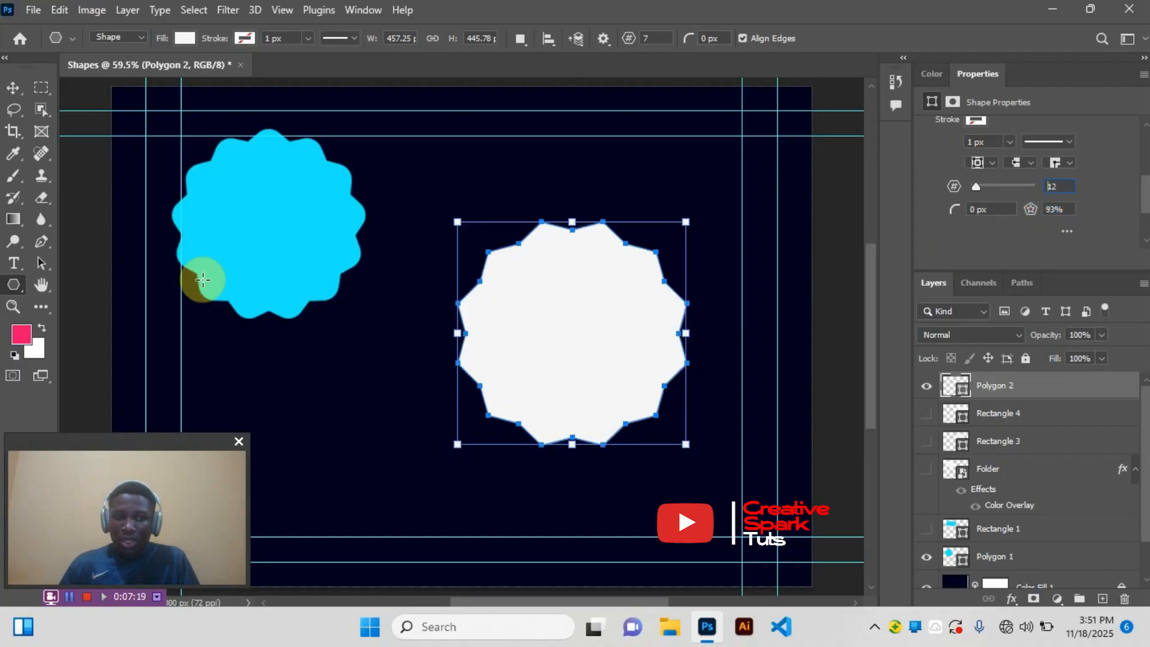
{"action": "left_click", "coordinate": [13, 88]}
{"action": "left_click", "coordinate": [382, 389]}
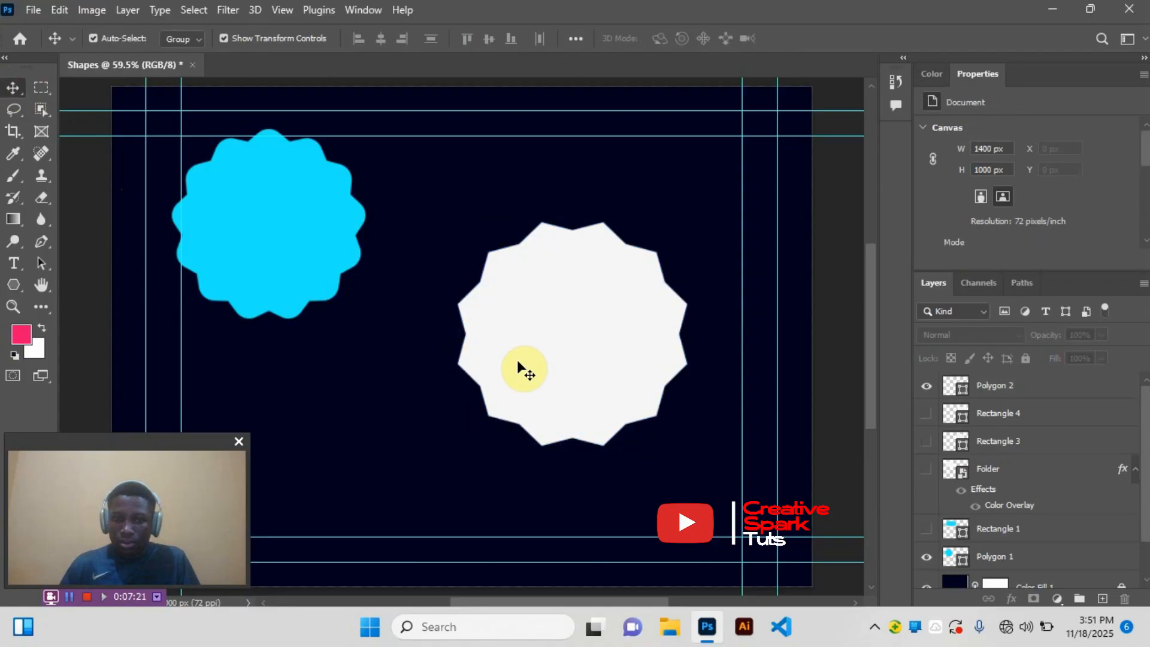
{"action": "left_click", "coordinate": [570, 336]}
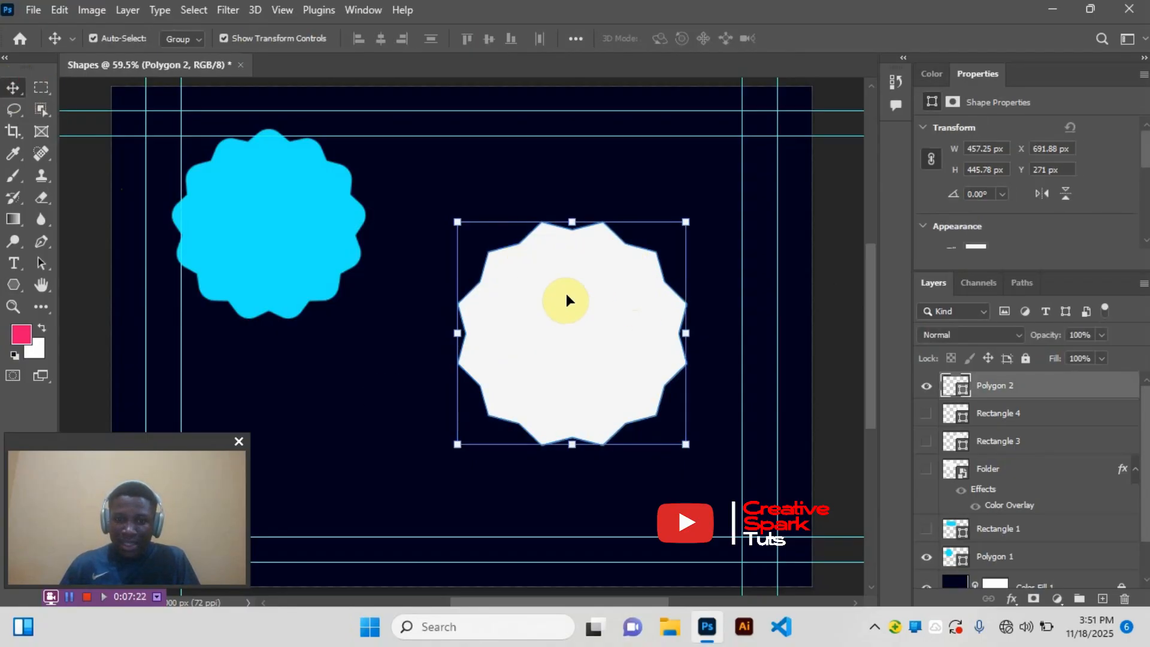
{"action": "left_click", "coordinate": [708, 164]}
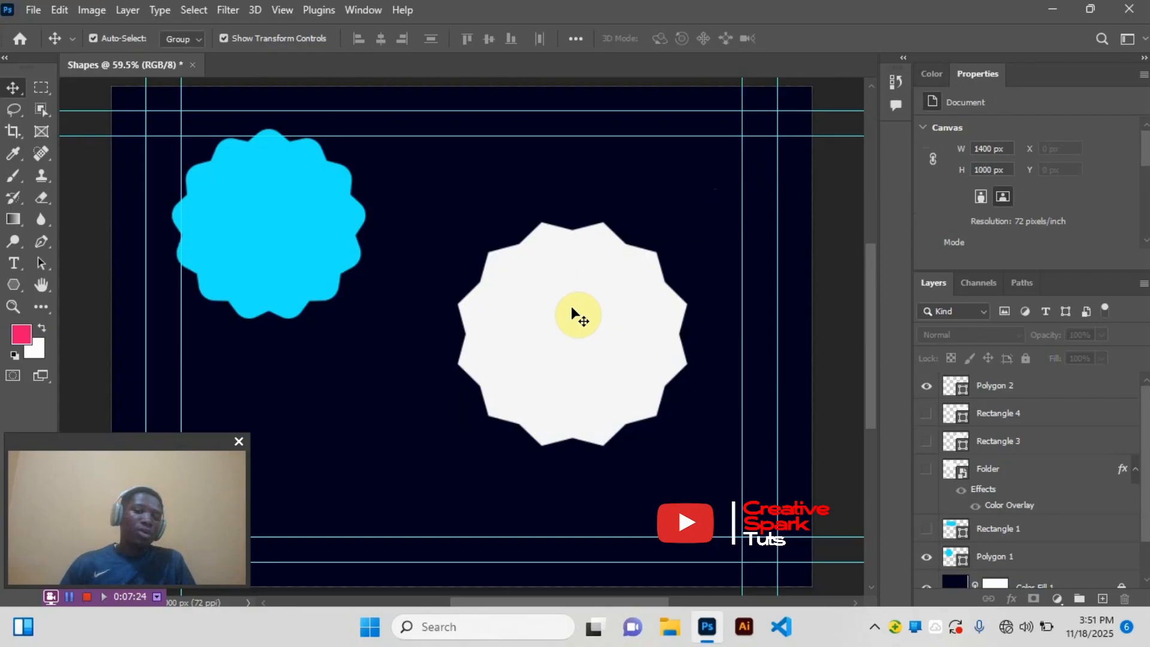
Step: Move the white badge up beside the cyan one and scale it down to about 363 × 354 px
{"action": "left_click_drag", "start_coordinate": [570, 318], "coordinate": [575, 212]}
{"action": "left_click_drag", "start_coordinate": [692, 346], "coordinate": [662, 327]}
{"action": "key", "text": "Return"}
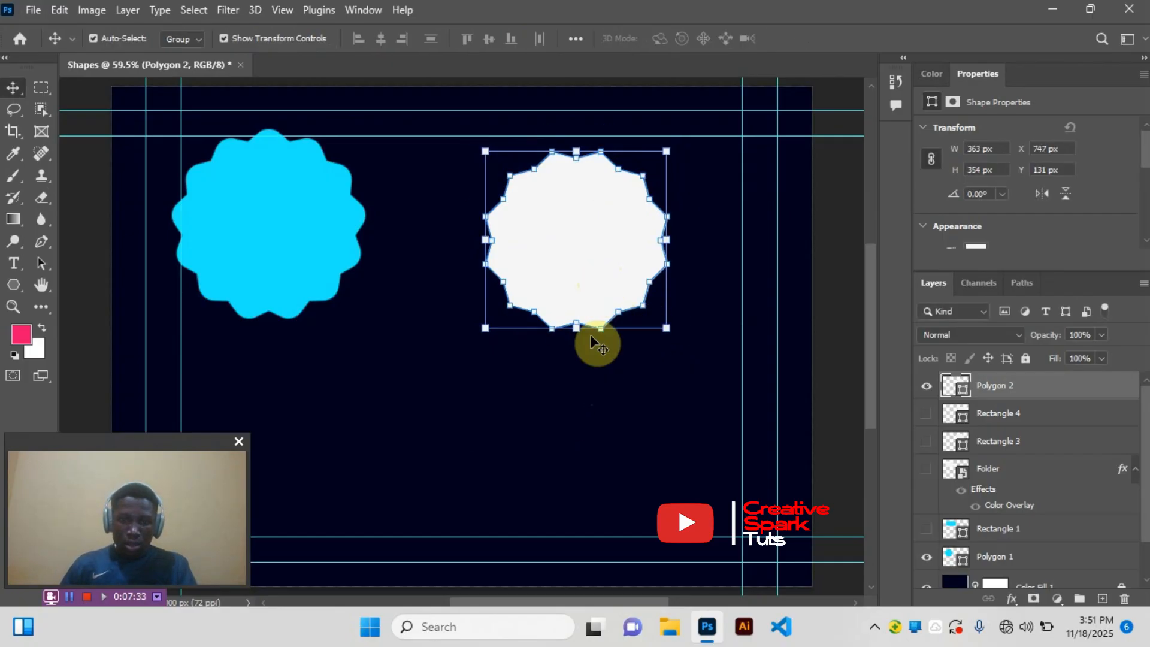
Step: Duplicate the white badge directly below the original and select the original
{"action": "left_click_drag", "start_coordinate": [587, 296], "coordinate": [580, 473]}
{"action": "left_click", "coordinate": [588, 281]}
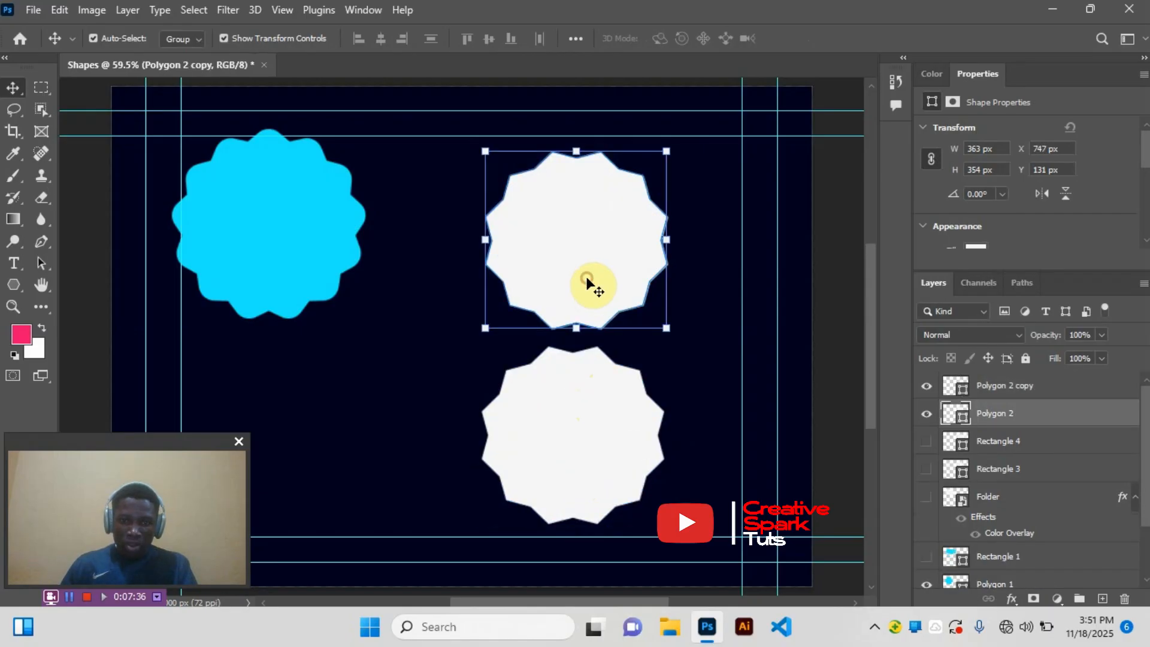
Step: Round the points of the lower badge copy with a corner radius of about 31.22 px, and deselect it
{"action": "left_click", "coordinate": [594, 380]}
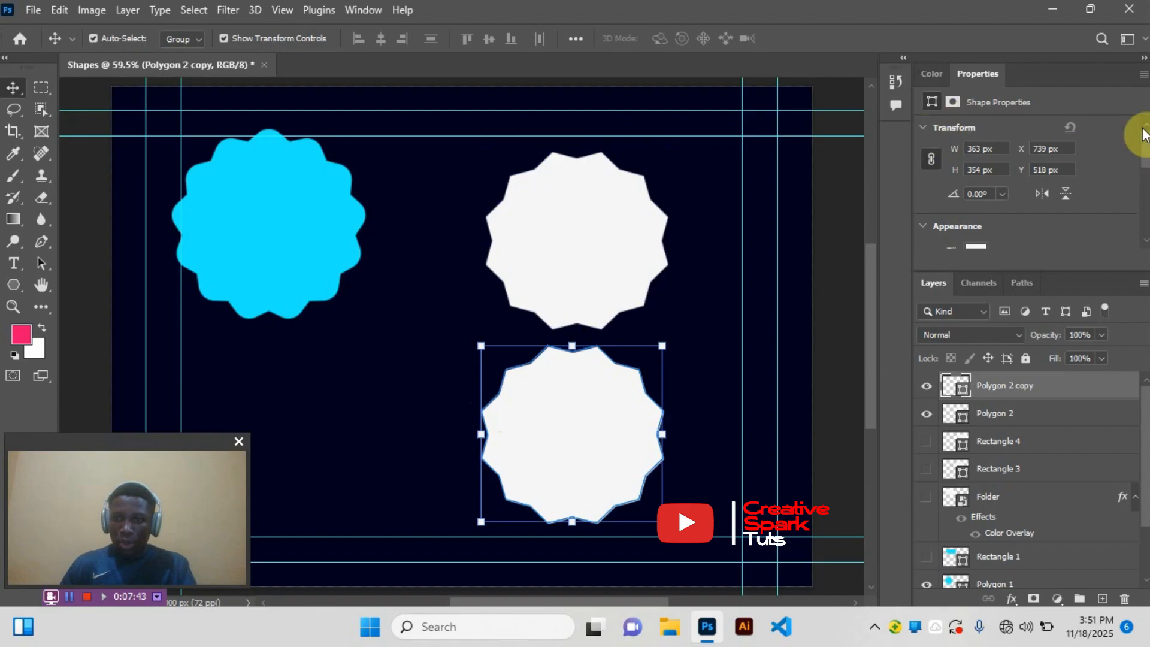
{"action": "left_click_drag", "start_coordinate": [1144, 133], "coordinate": [1146, 206]}
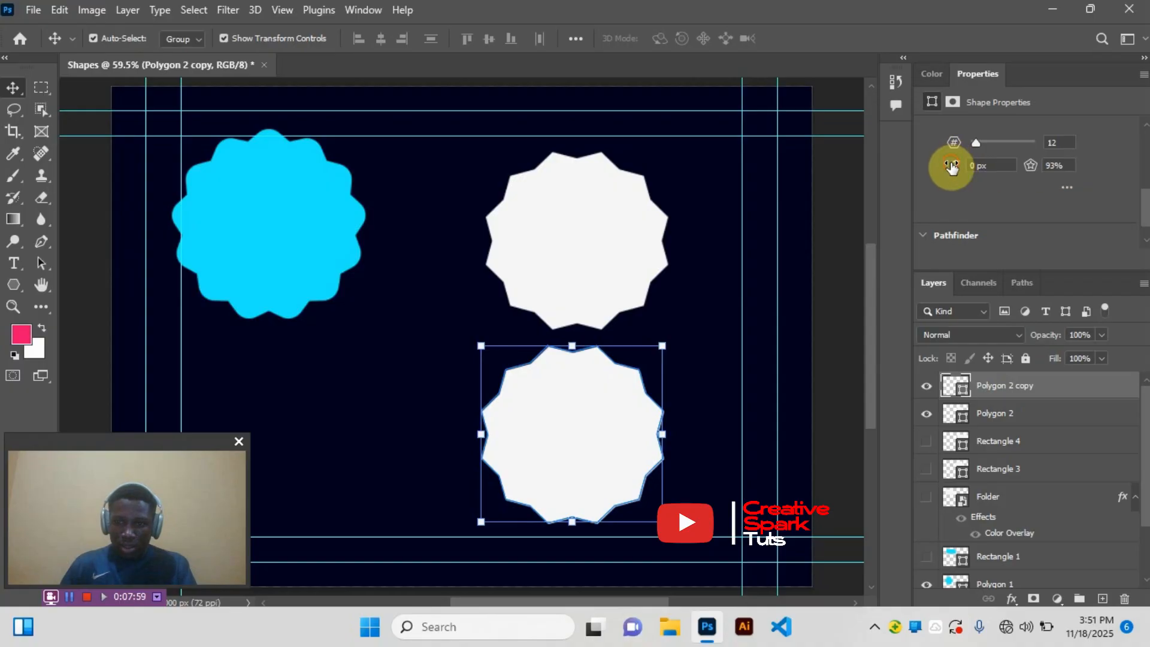
{"action": "left_click_drag", "start_coordinate": [951, 167], "coordinate": [1042, 168]}
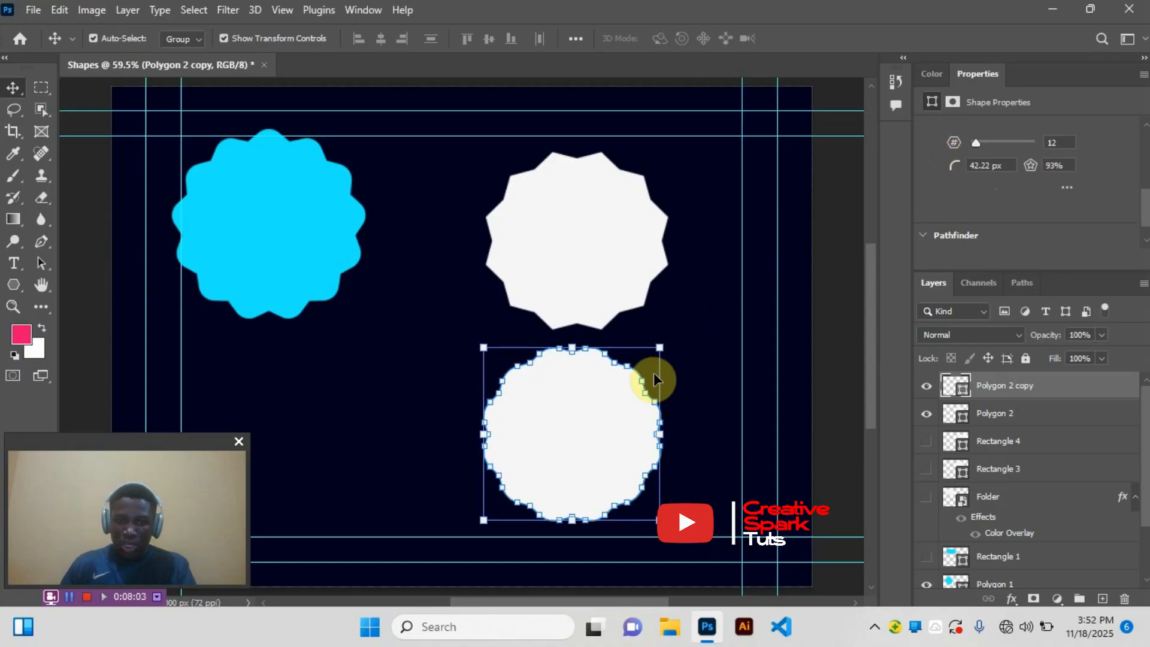
{"action": "left_click_drag", "start_coordinate": [962, 168], "coordinate": [947, 165]}
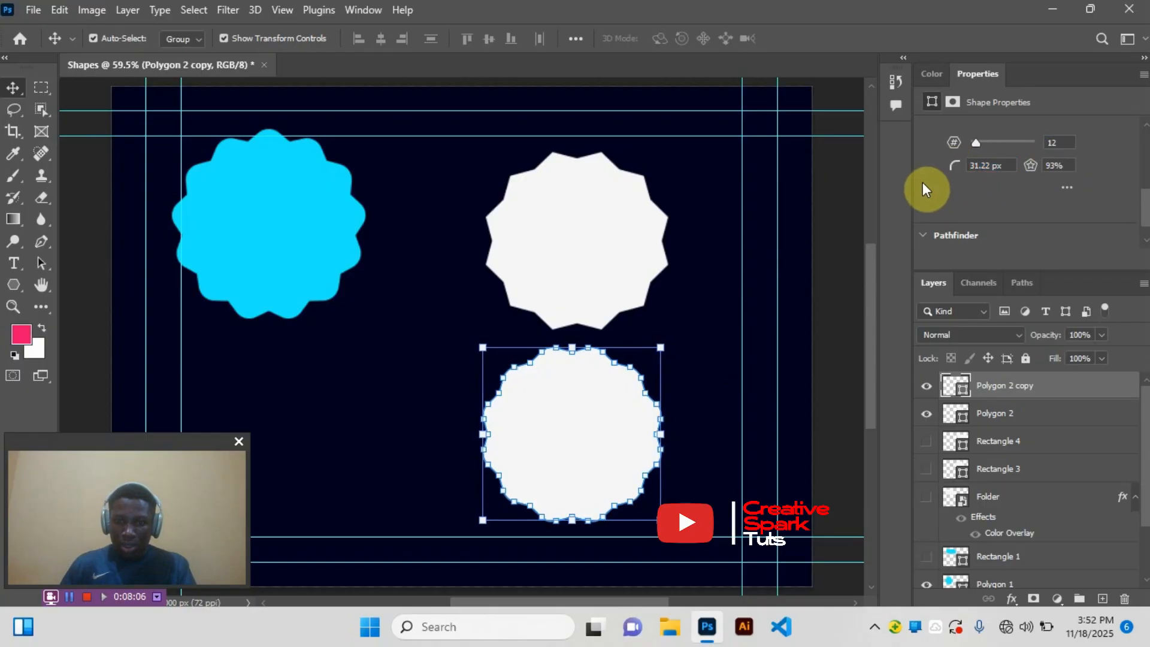
{"action": "left_click", "coordinate": [697, 340]}
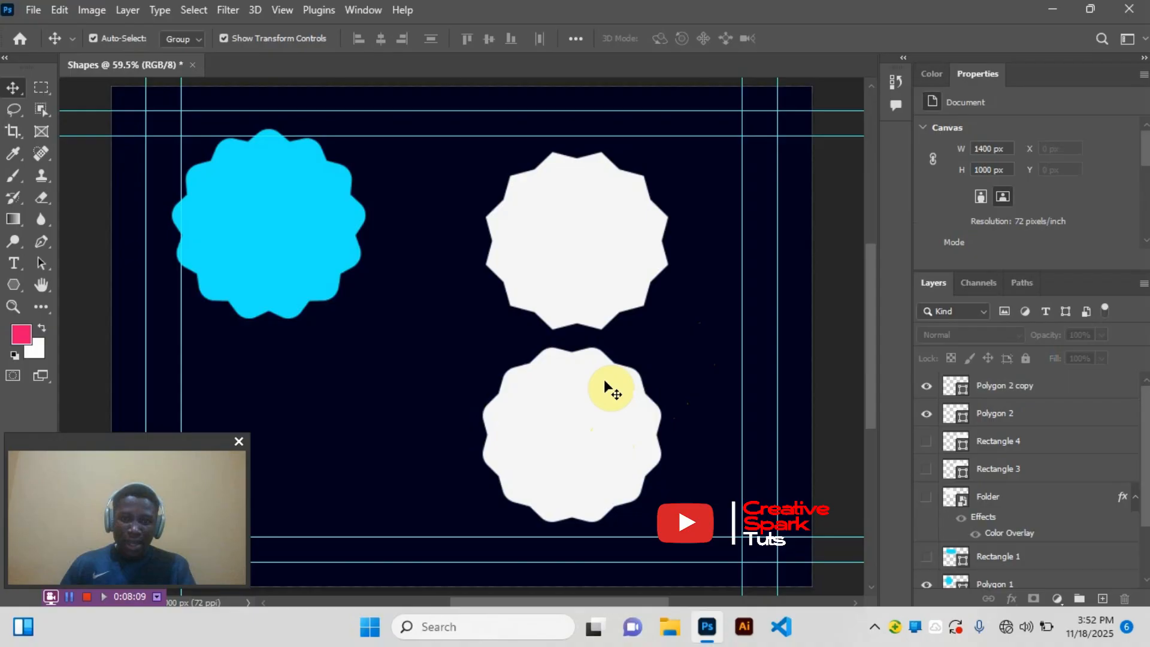
Step: Move the rounded badge slightly down and the sharp-pointed one up to about X 743 px, Y 100 px
{"action": "mouse_move", "coordinate": [591, 394]}
{"action": "left_mouse_down"}
{"action": "mouse_move", "coordinate": [600, 405]}
{"action": "mouse_move", "coordinate": [595, 393]}
{"action": "left_mouse_up"}
{"action": "left_click", "coordinate": [695, 276]}
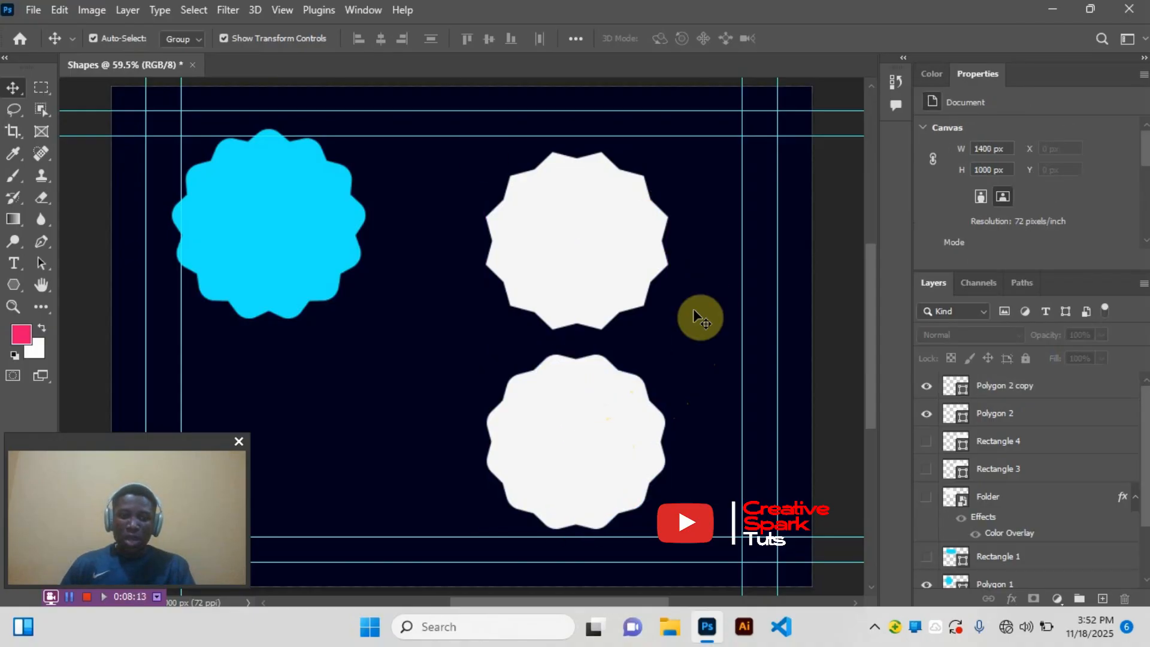
{"action": "left_click", "coordinate": [578, 260]}
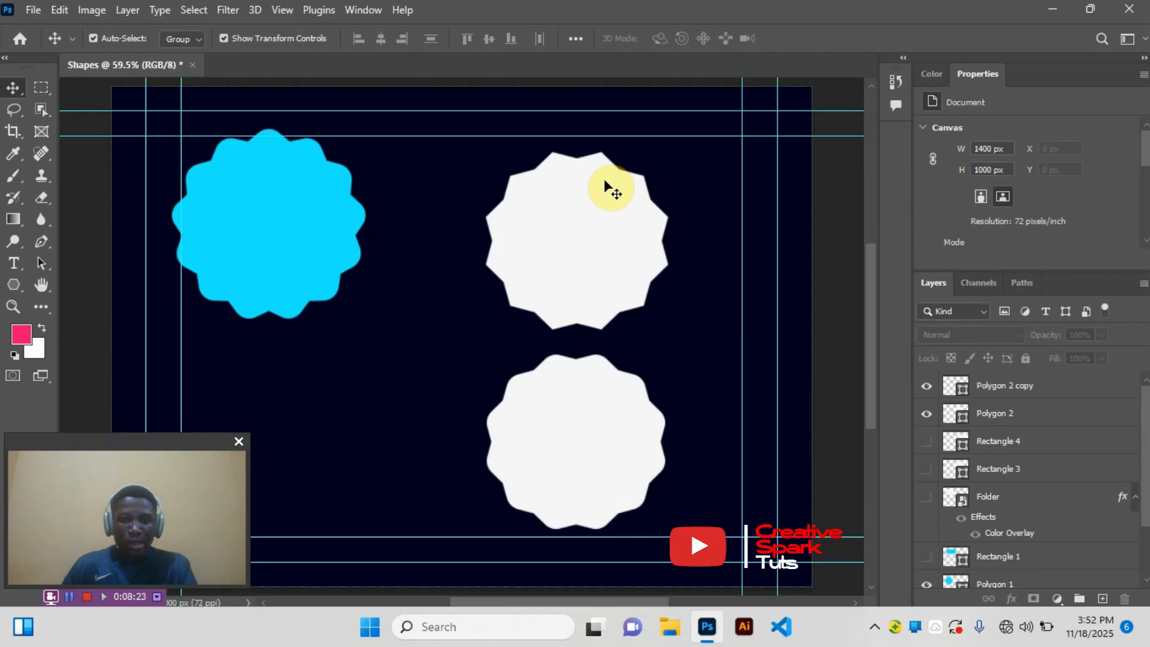
{"action": "left_click_drag", "start_coordinate": [587, 197], "coordinate": [573, 189]}
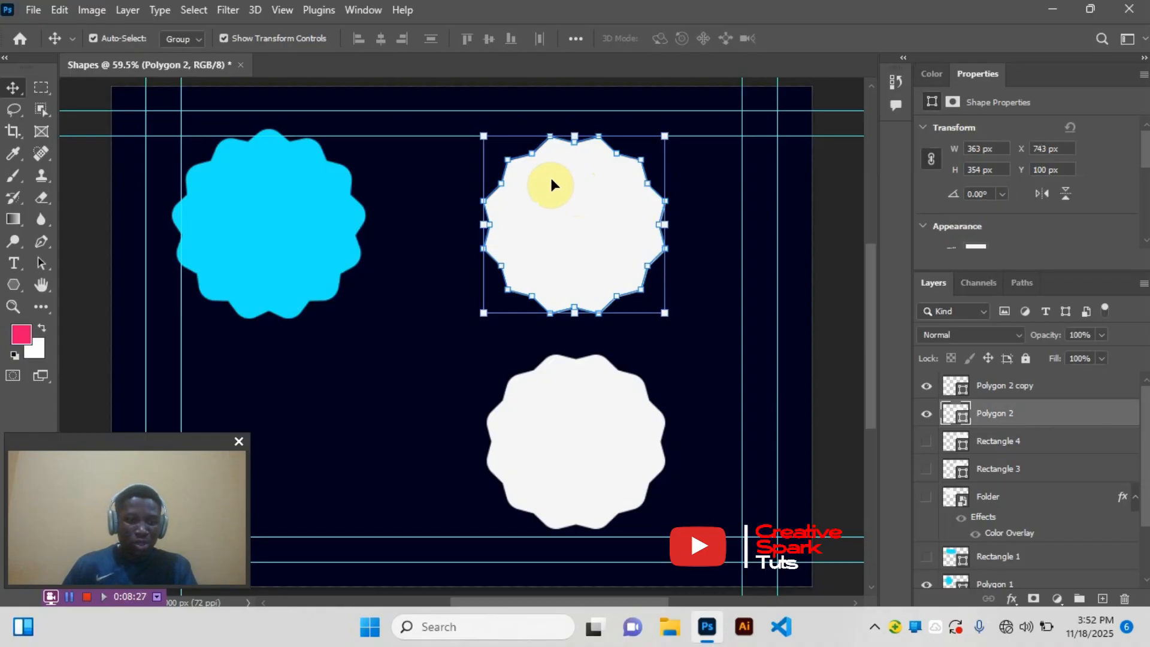